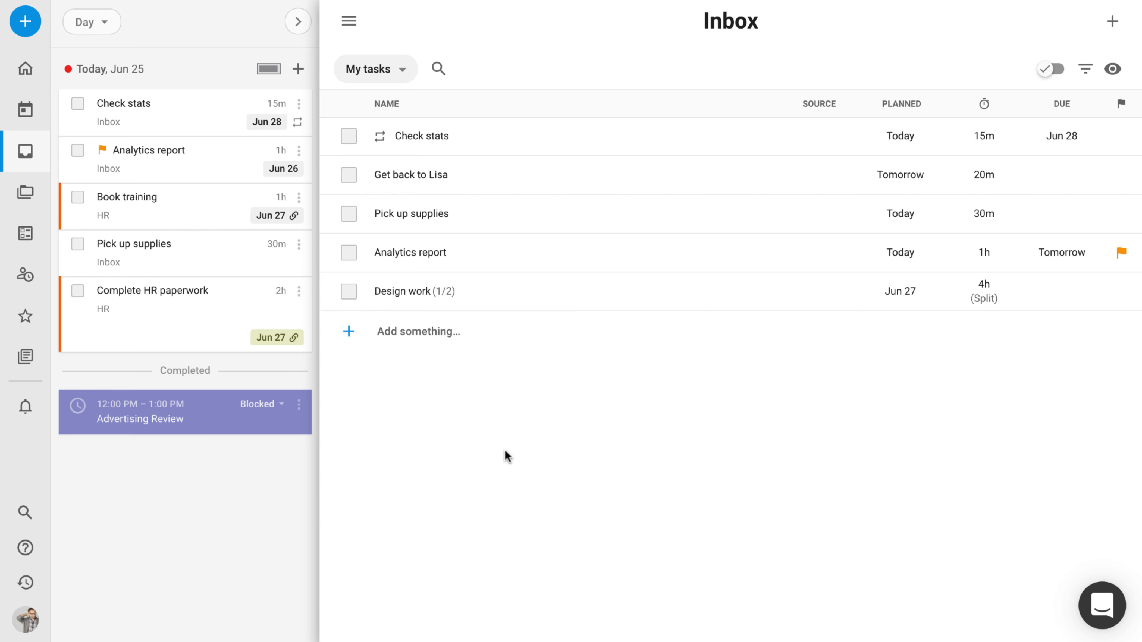
# Start a new project named "New page on Acme.com" and give it the purple colour
pyautogui.click(36, 204)
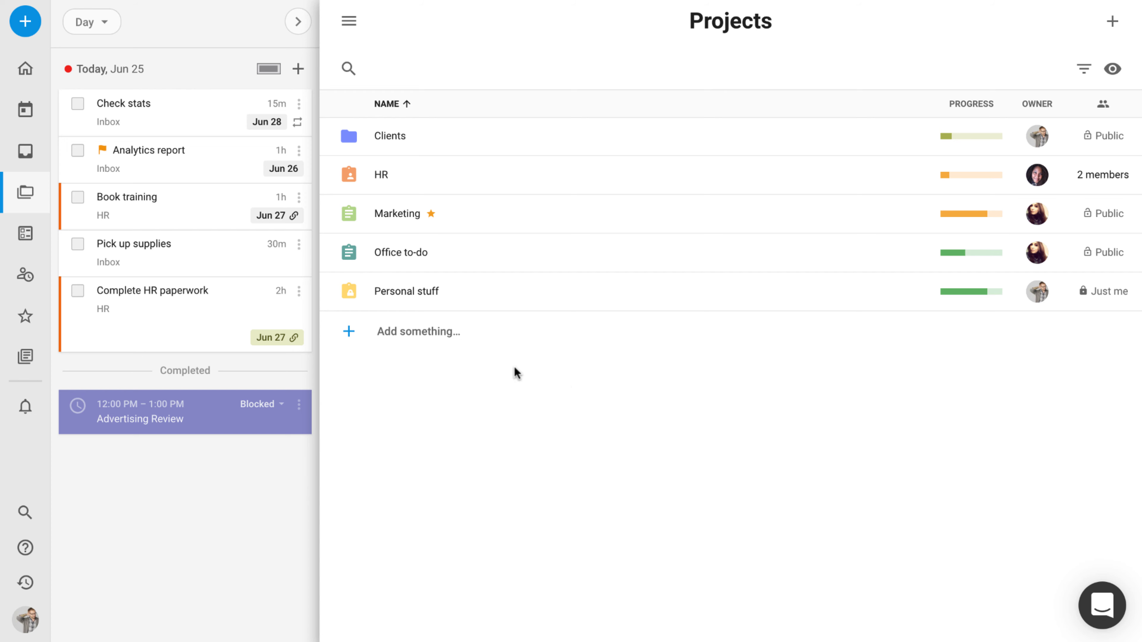
pyautogui.click(425, 332)
pyautogui.click(426, 380)
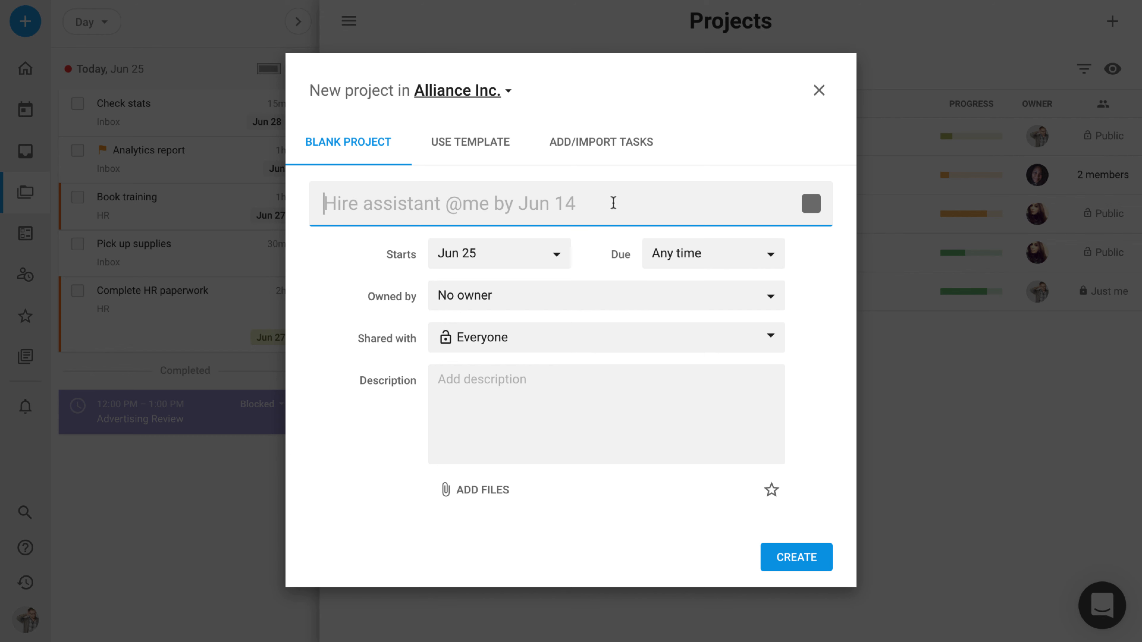
pyautogui.write('New ')
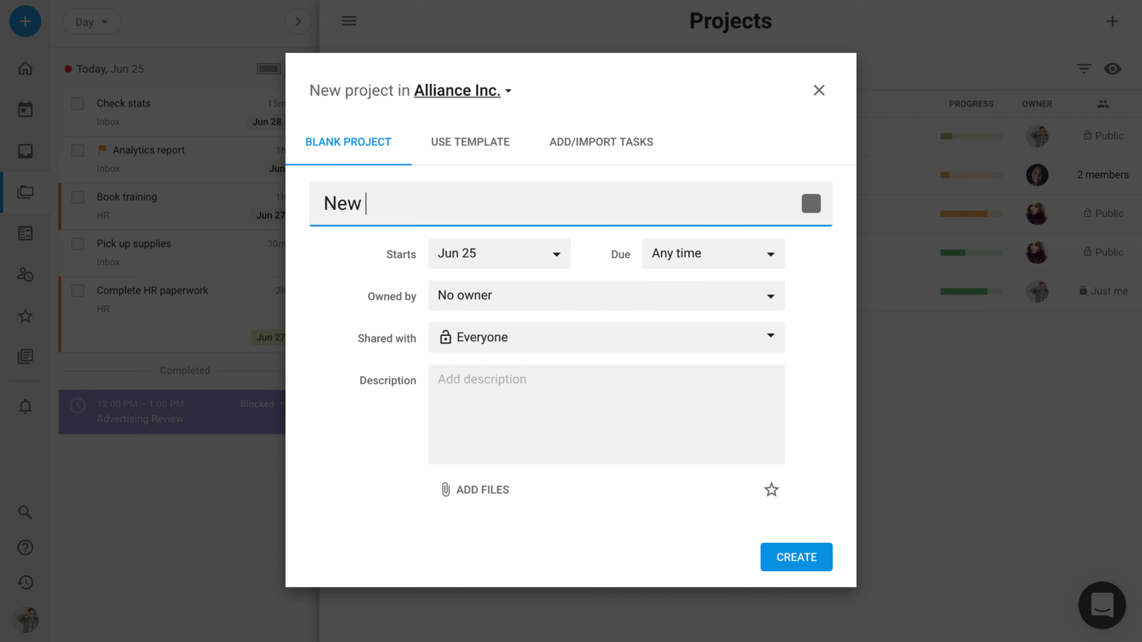
pyautogui.write('page on Acme.com')
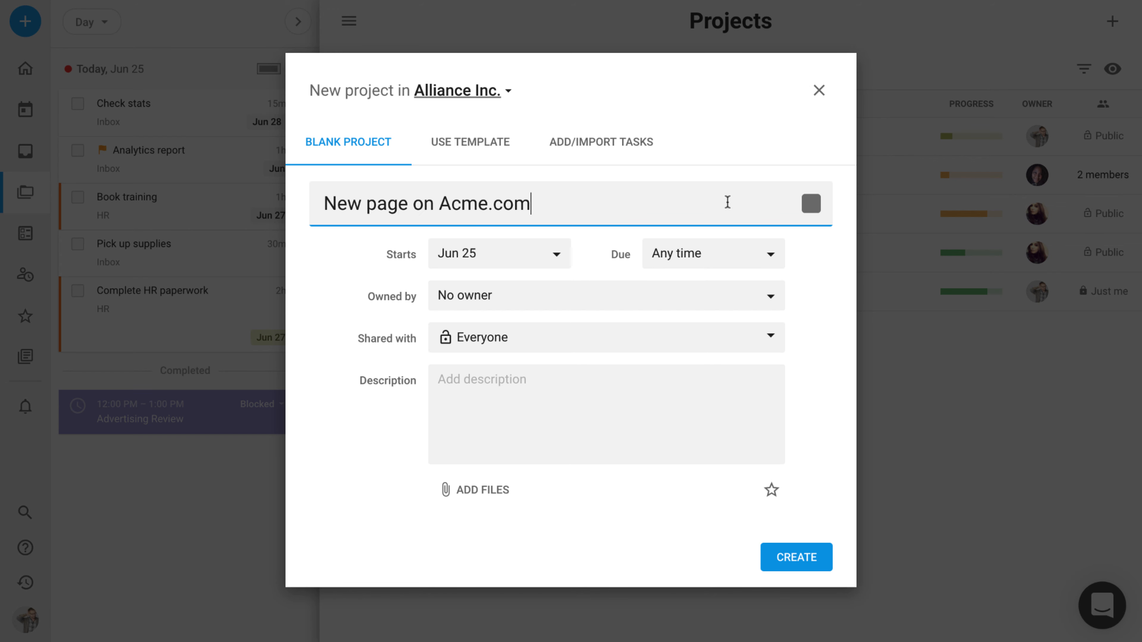
pyautogui.click(811, 203)
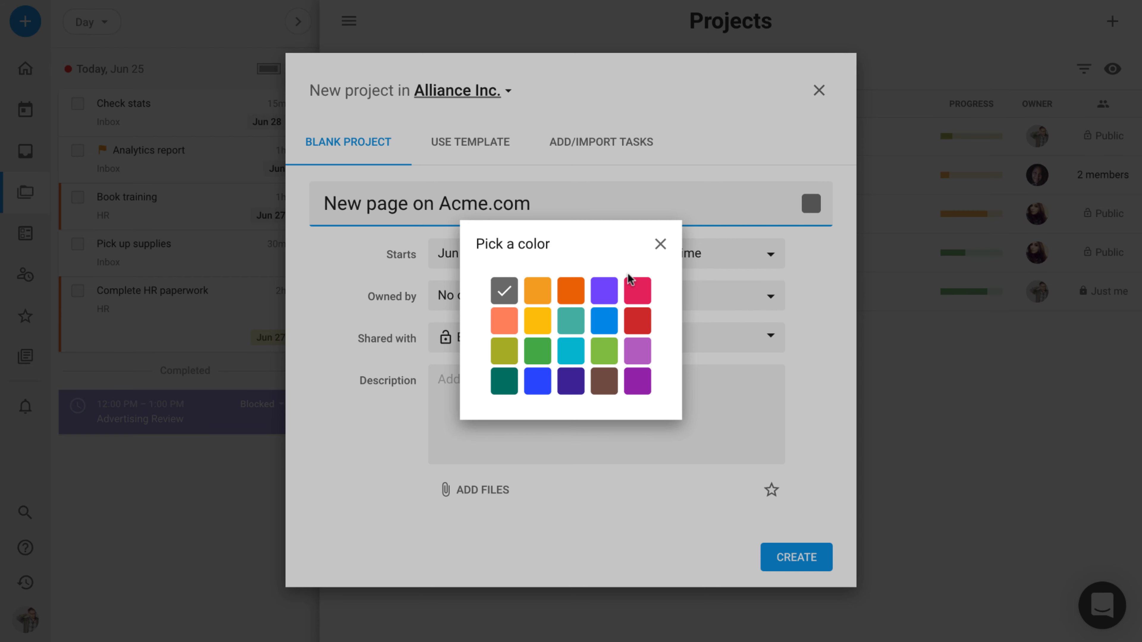
pyautogui.click(604, 293)
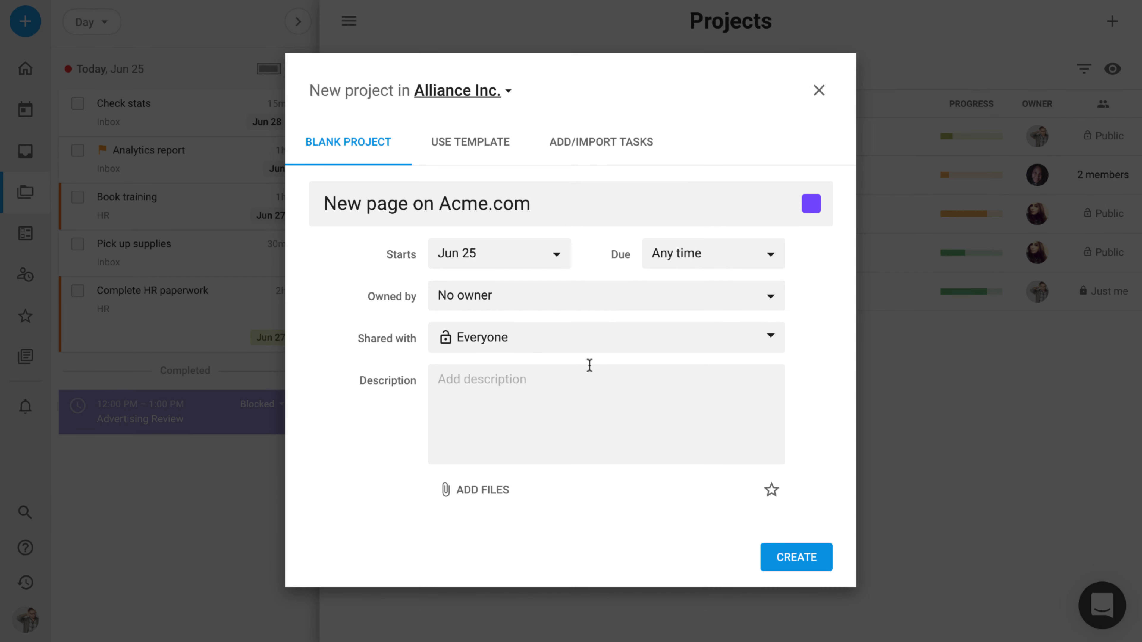
# Set the new project's start date to Jul 1, 2019 and its due date to Jul 5, 2019
pyautogui.click(553, 254)
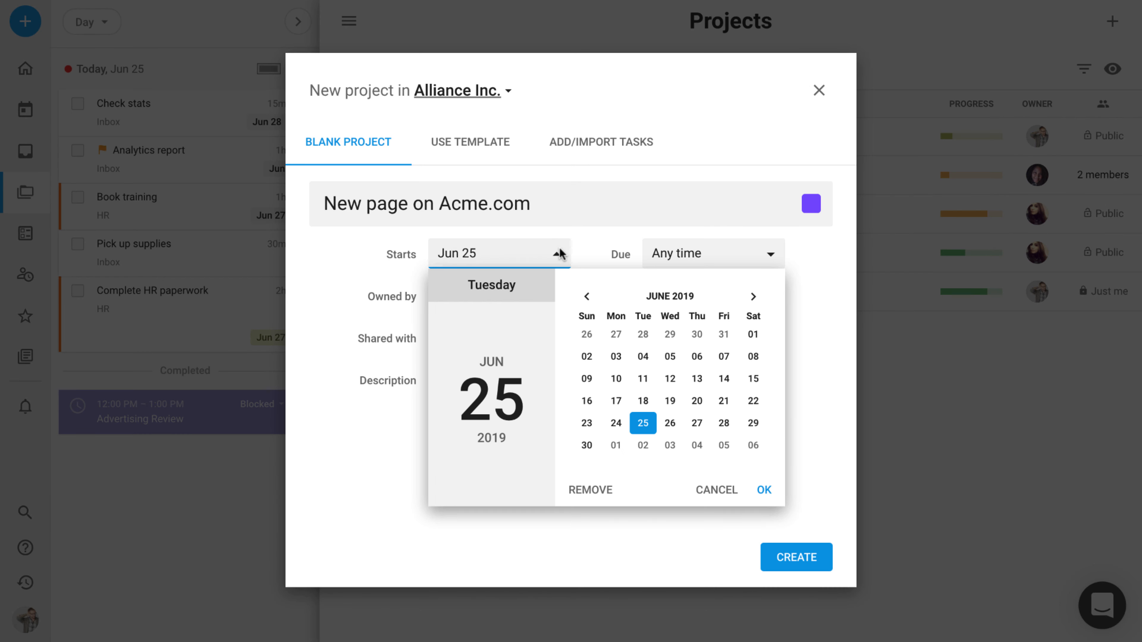
pyautogui.click(615, 445)
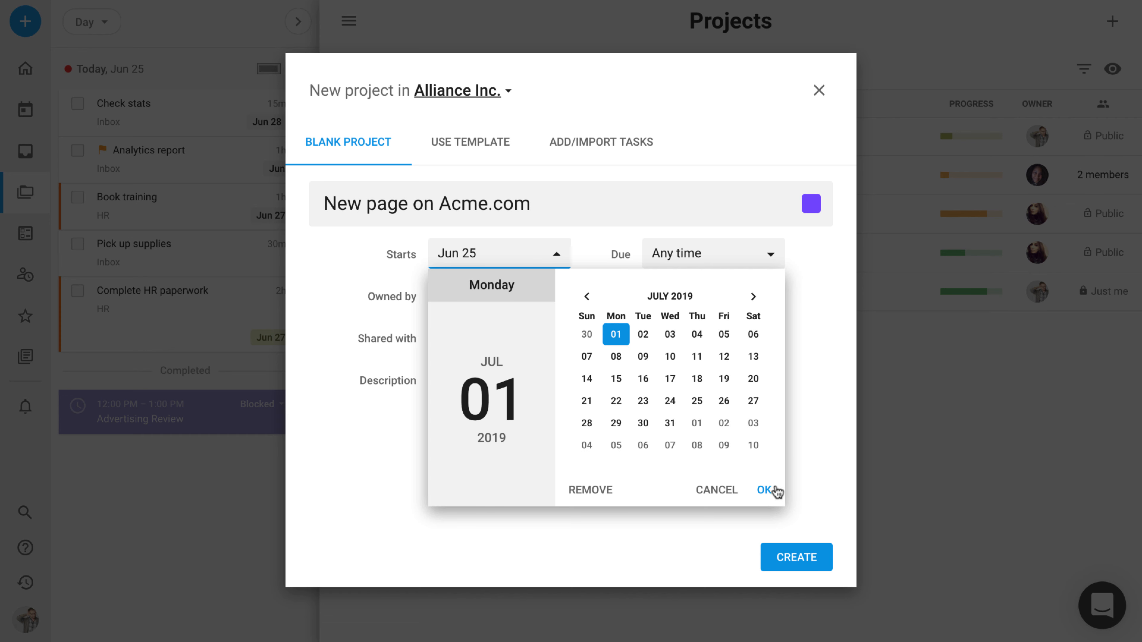
pyautogui.click(764, 492)
pyautogui.click(770, 255)
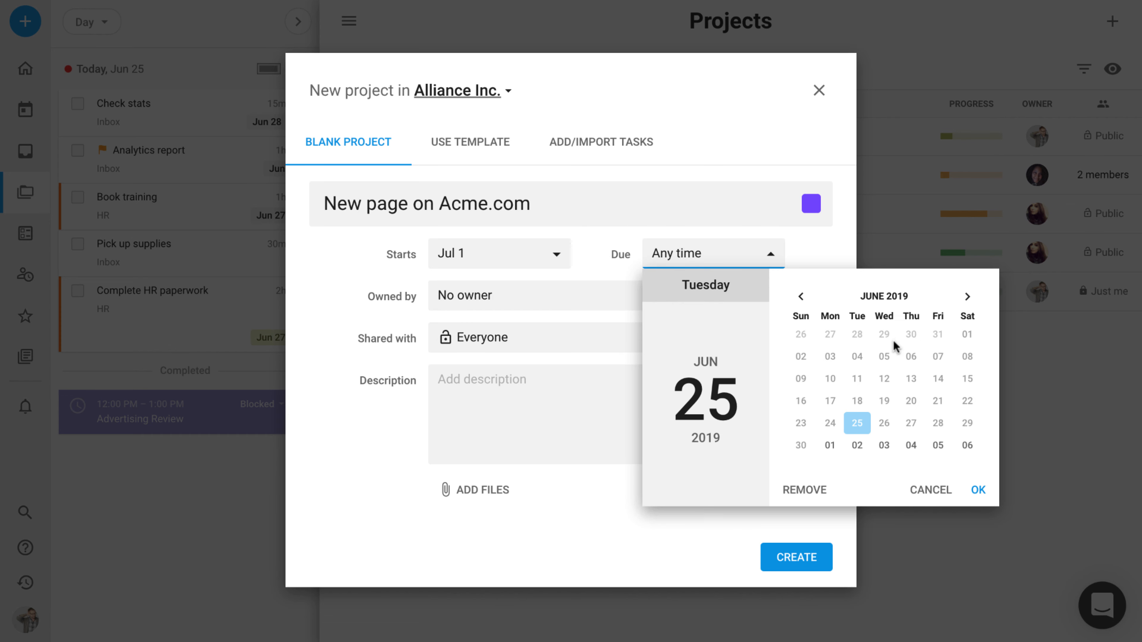
pyautogui.click(938, 446)
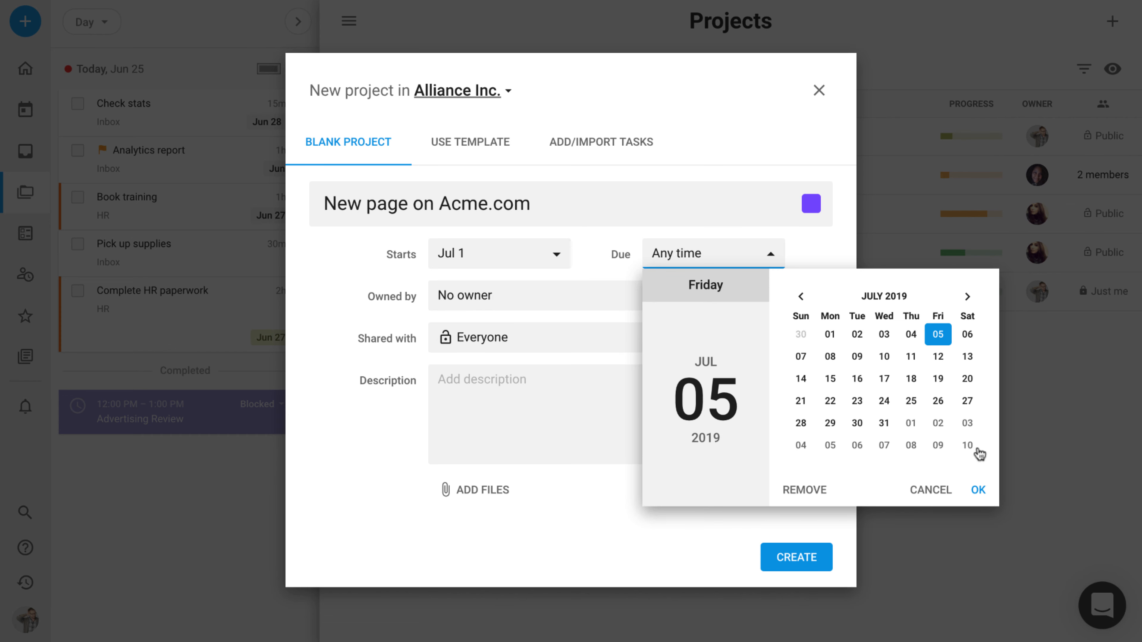
pyautogui.click(977, 491)
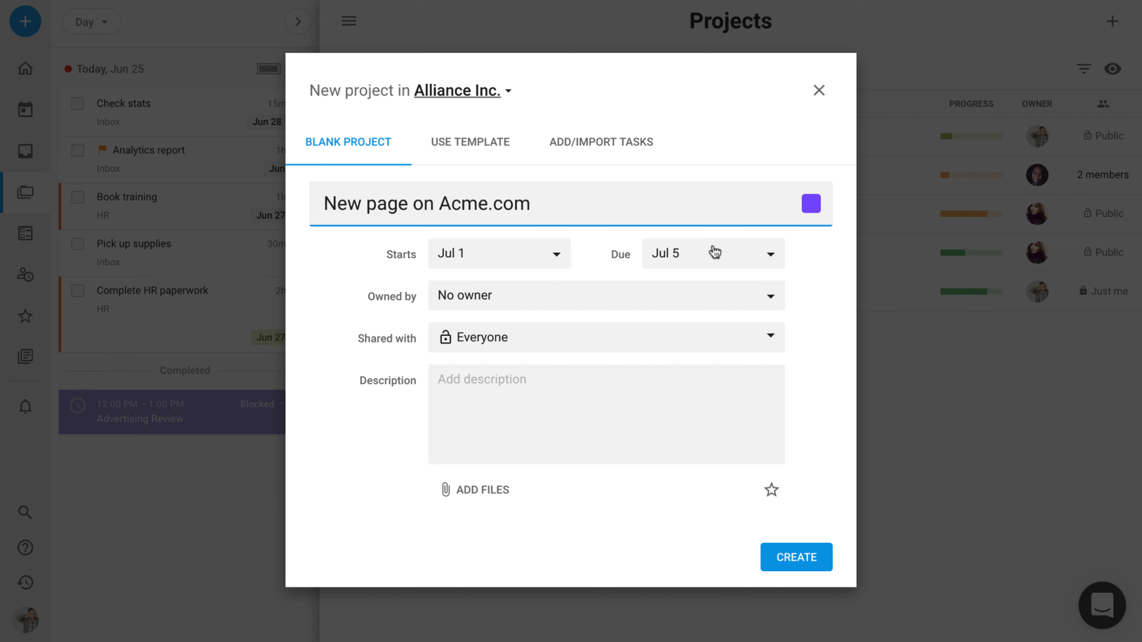
# Assign yourself (Me) as the owner of the new project
pyautogui.click(747, 297)
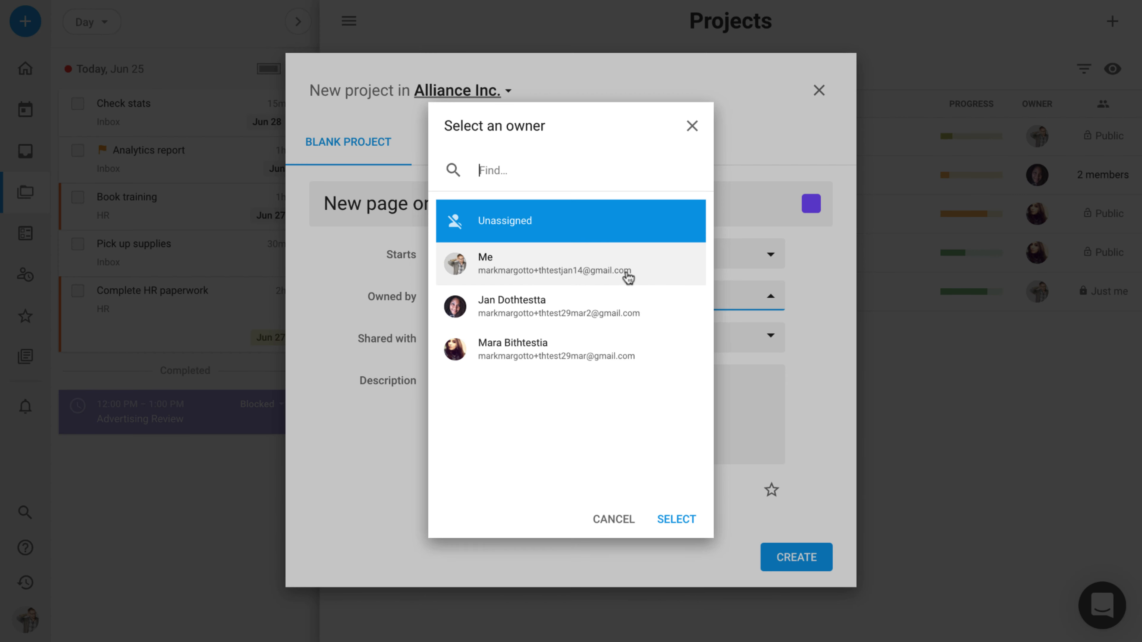
pyautogui.click(628, 278)
pyautogui.click(686, 517)
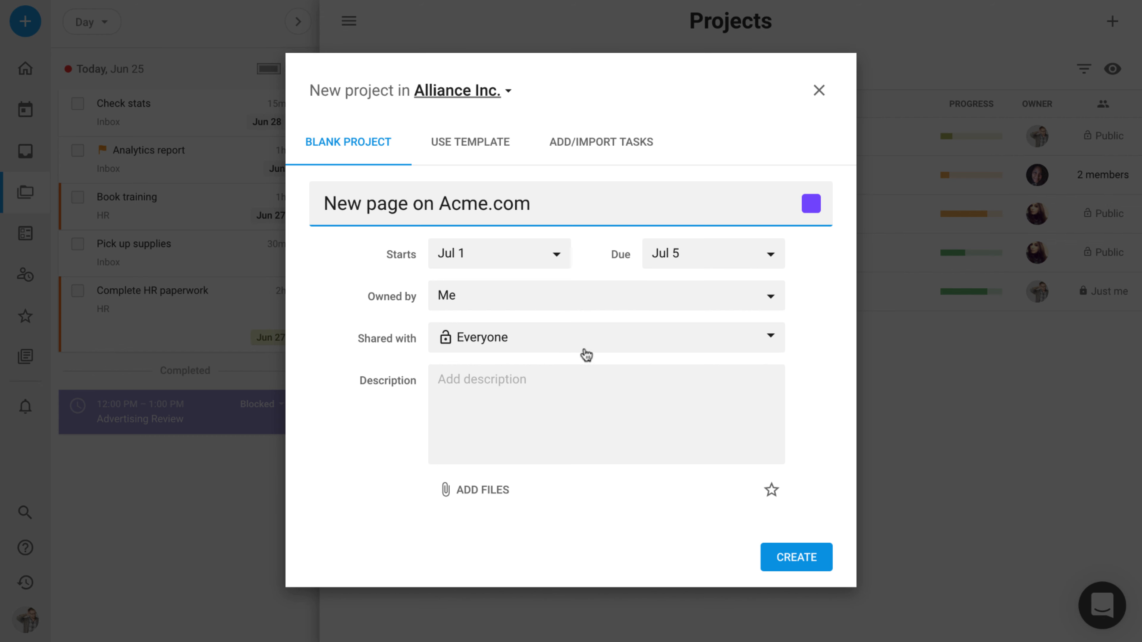
pyautogui.click(610, 406)
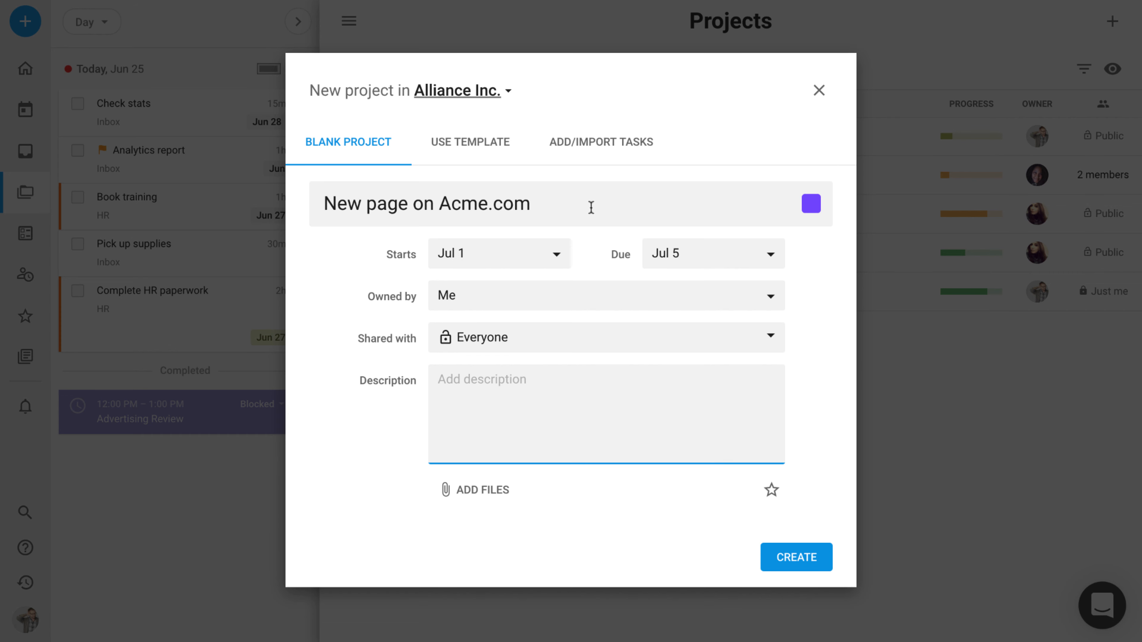
# Bulk-add the tasks Design for 2h, Review for 30m and Add to website for 1h, assigning the first and third to different team members
pyautogui.click(616, 143)
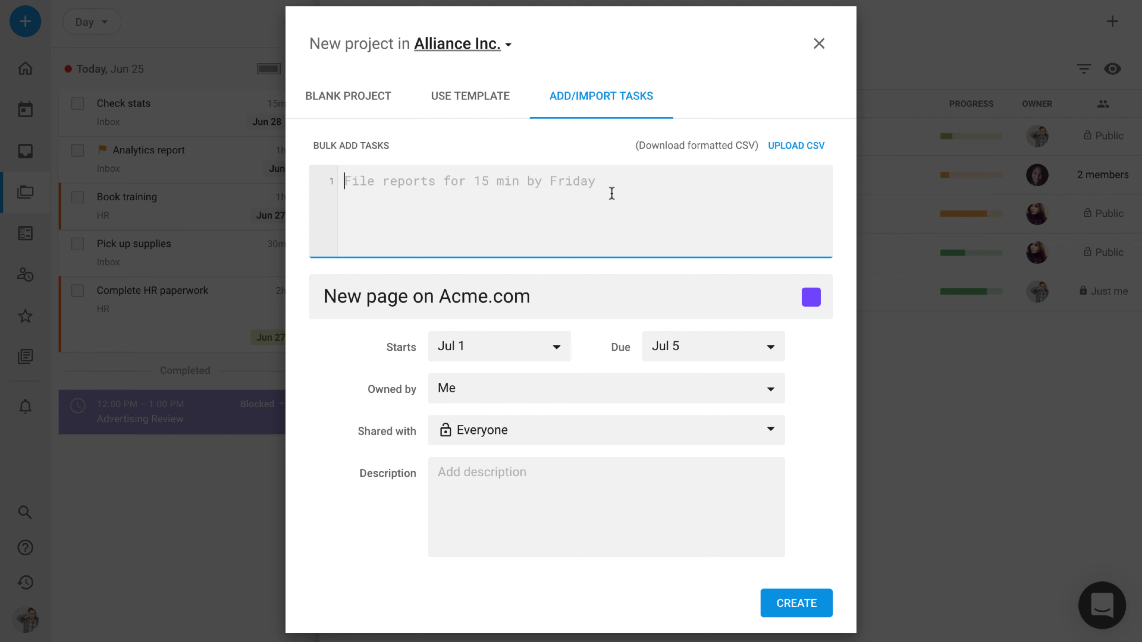
pyautogui.write('Desi')
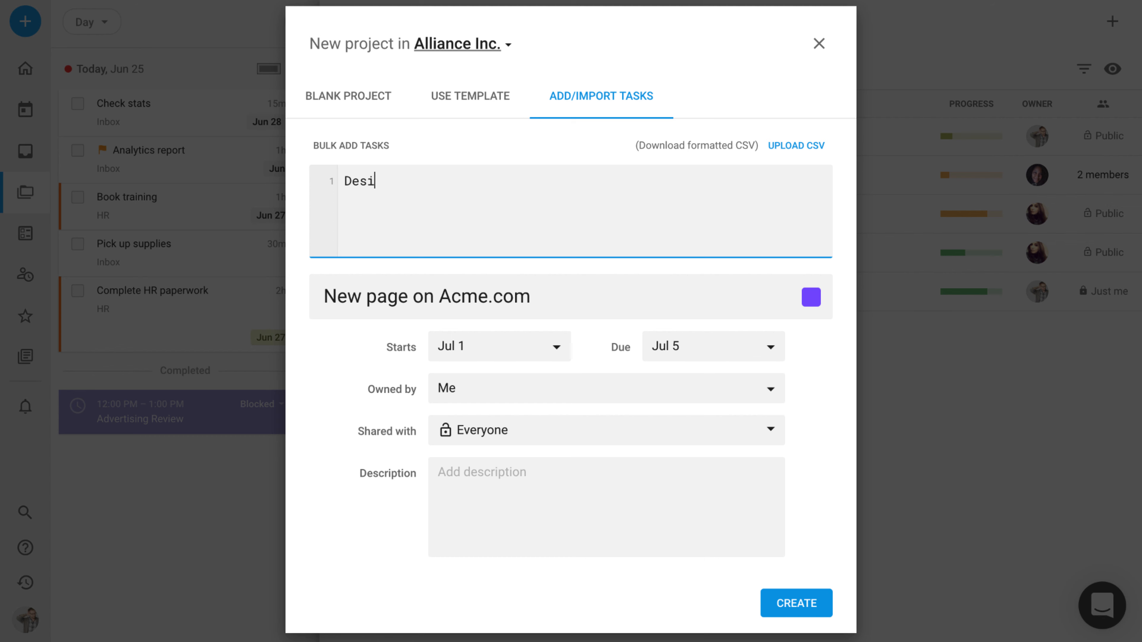
pyautogui.write('gn for 2h @mara ')
pyautogui.write('Review for 30m')
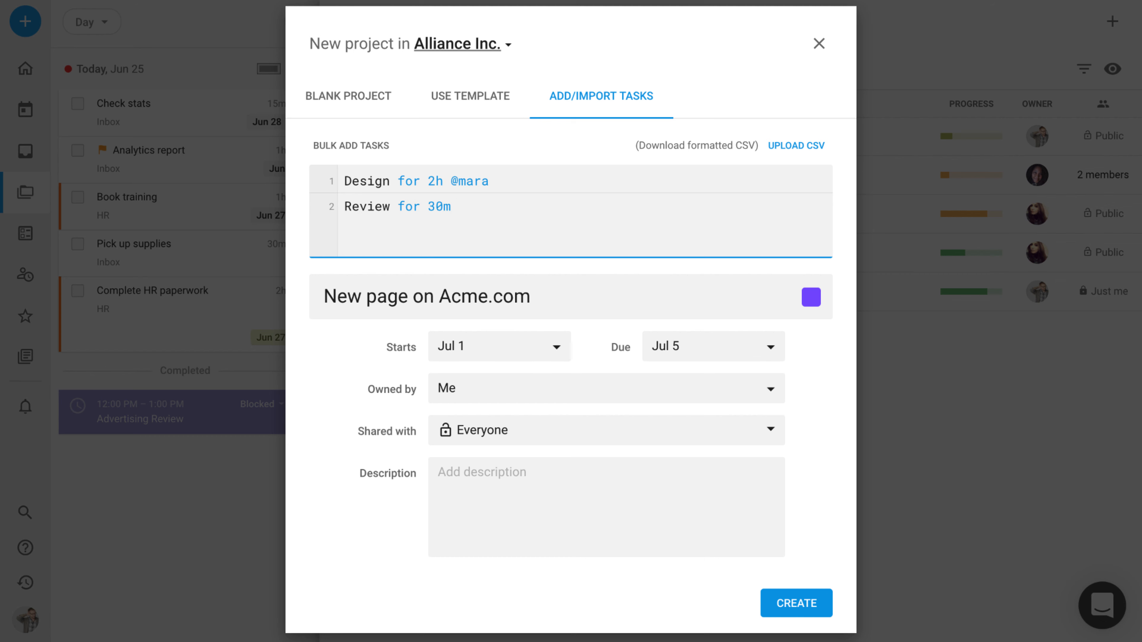
pyautogui.press('Return')
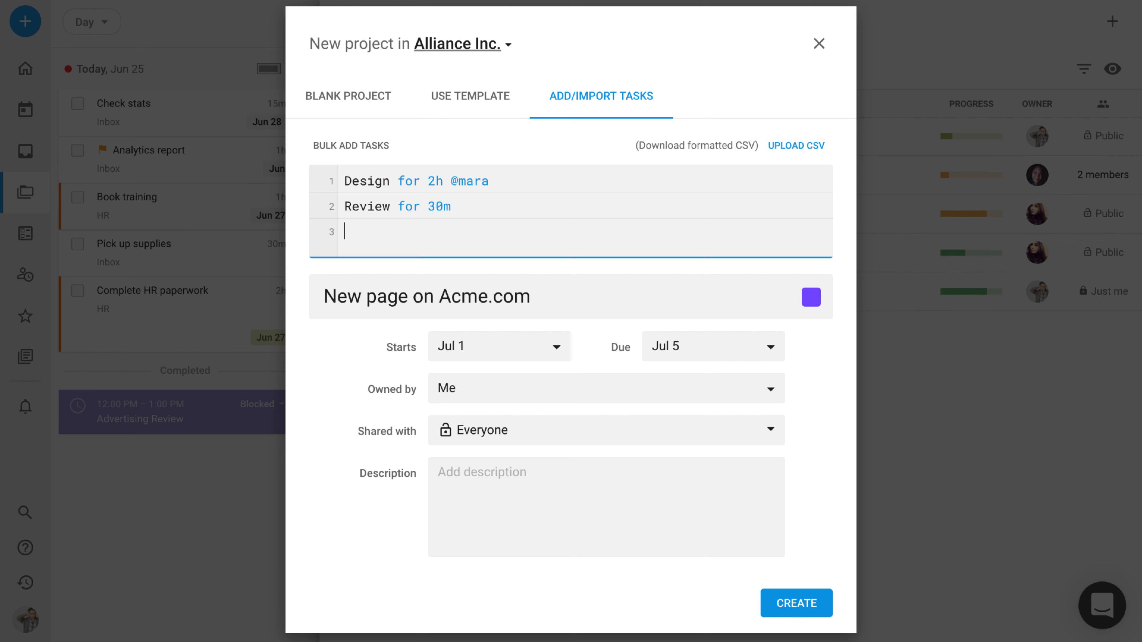
pyautogui.write('Add to website')
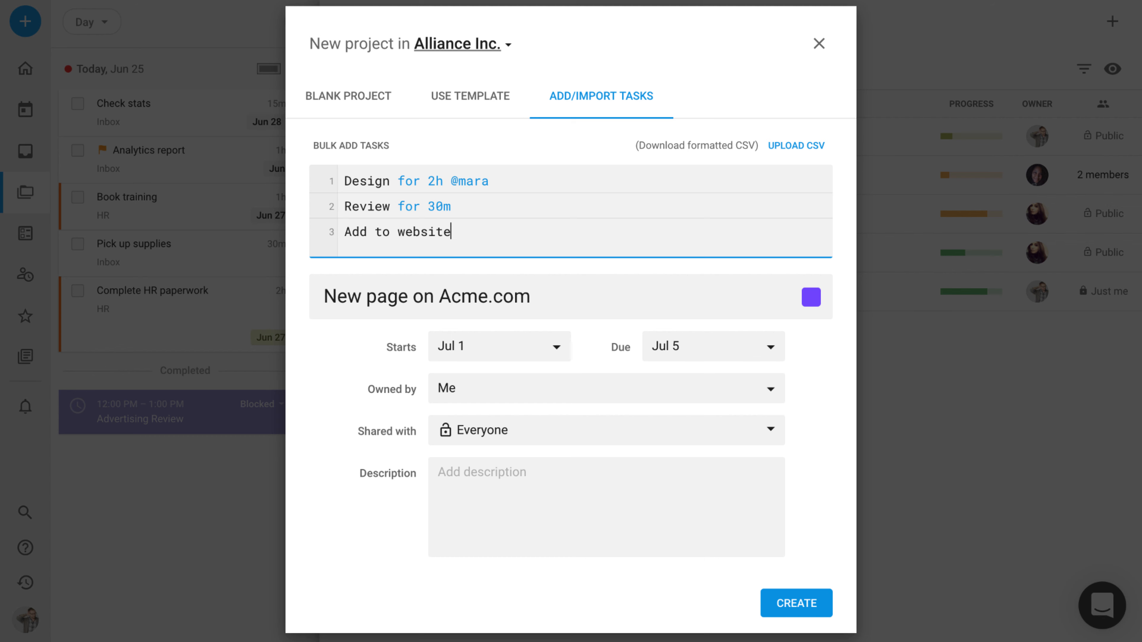
pyautogui.write(' for 1h @jan')
# Create the project with its tasks and update the schedule
pyautogui.click(796, 604)
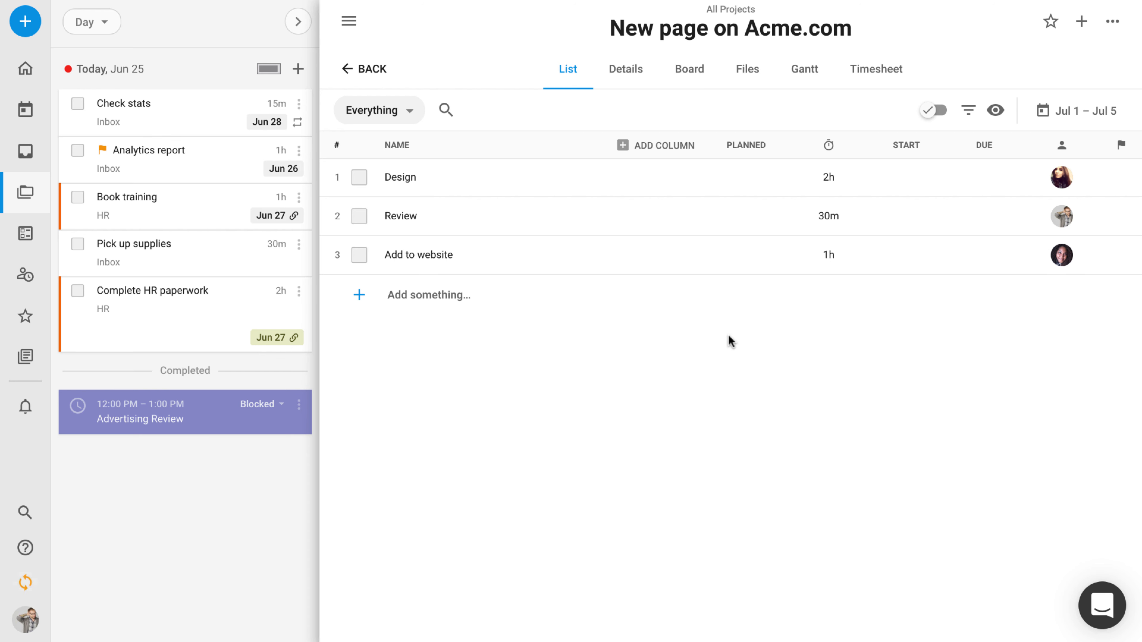
pyautogui.click(25, 583)
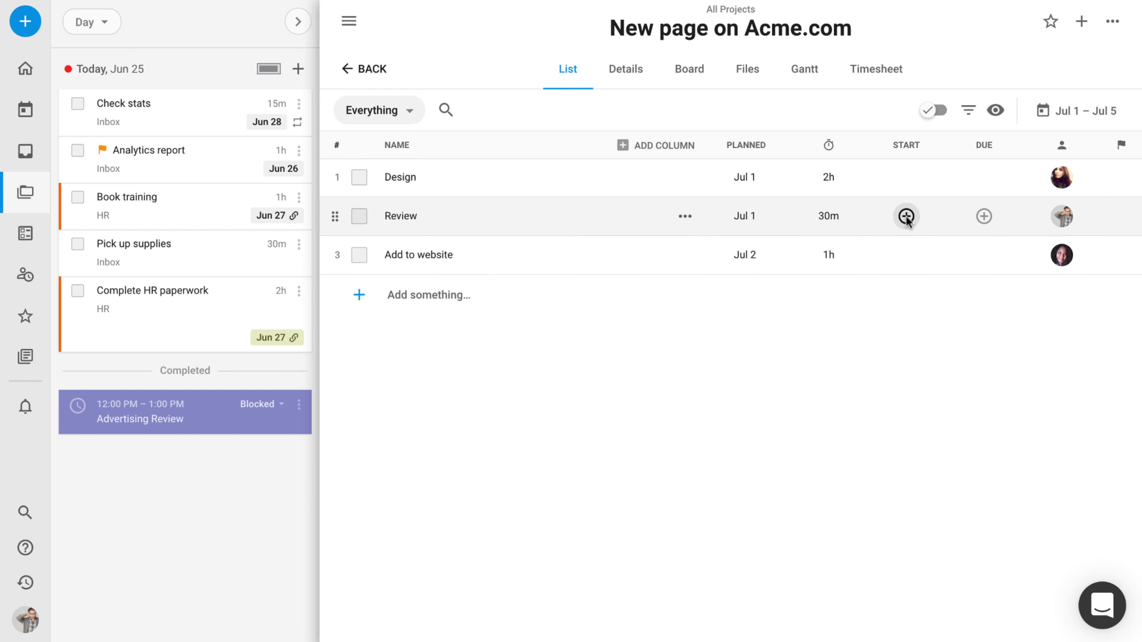
# Link the Review task's start date to 1 day after the Design task and check the saved link
pyautogui.click(905, 216)
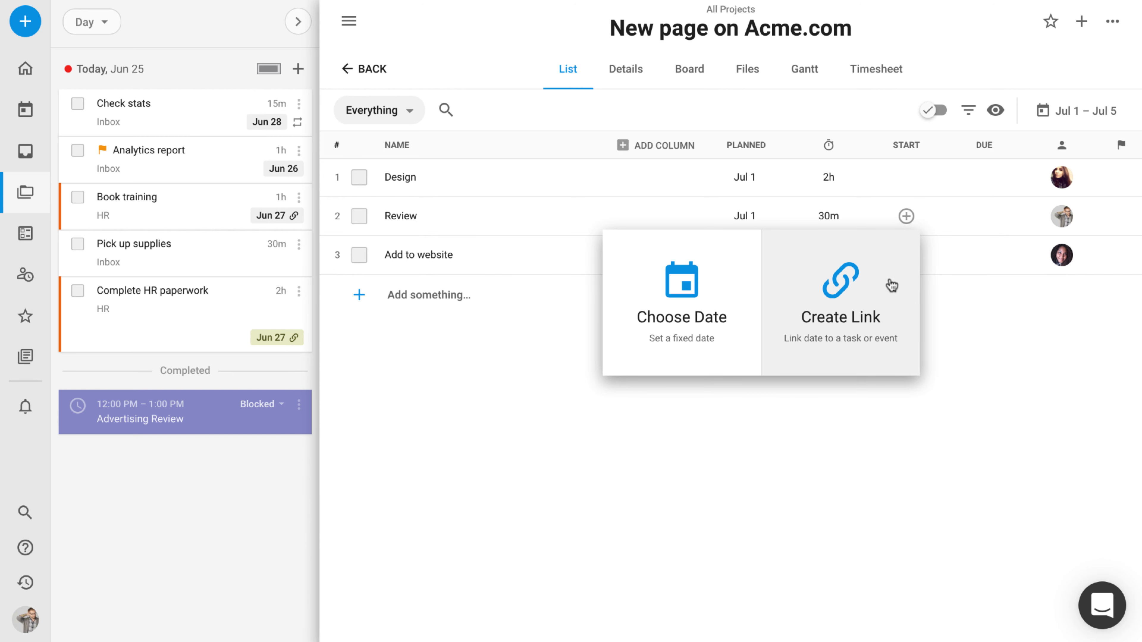
pyautogui.click(890, 298)
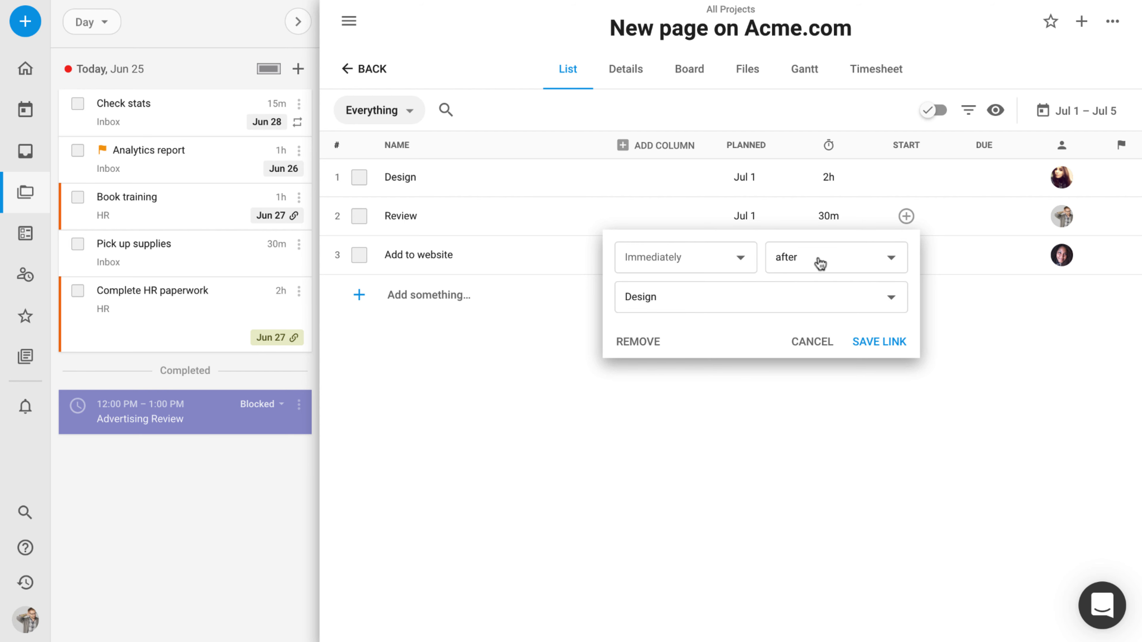
pyautogui.click(743, 255)
pyautogui.click(807, 306)
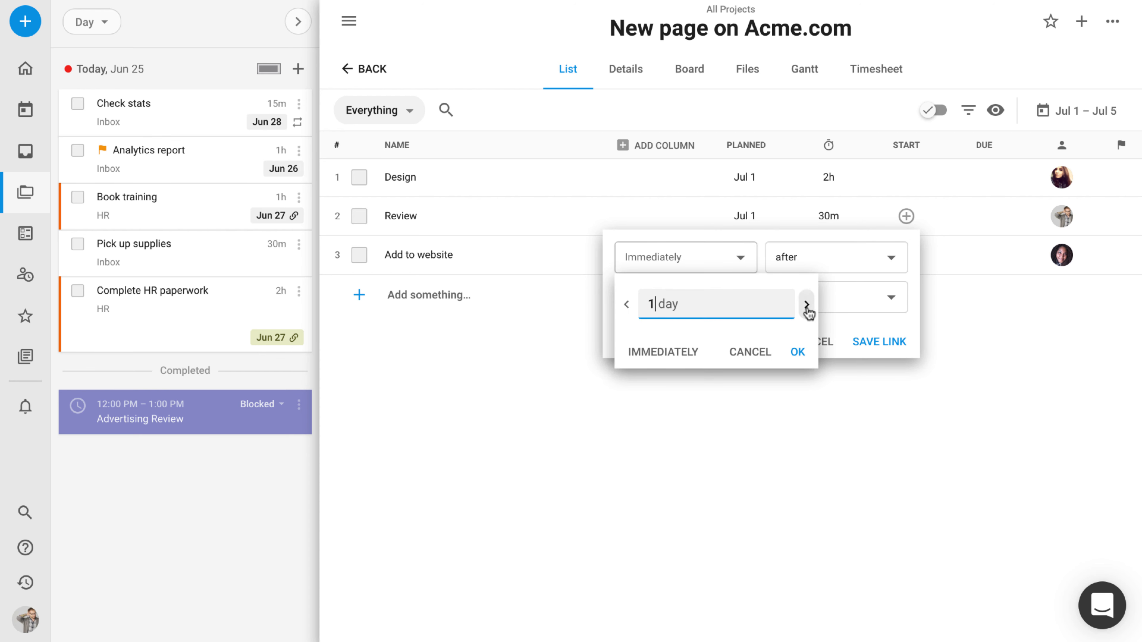
pyautogui.click(798, 352)
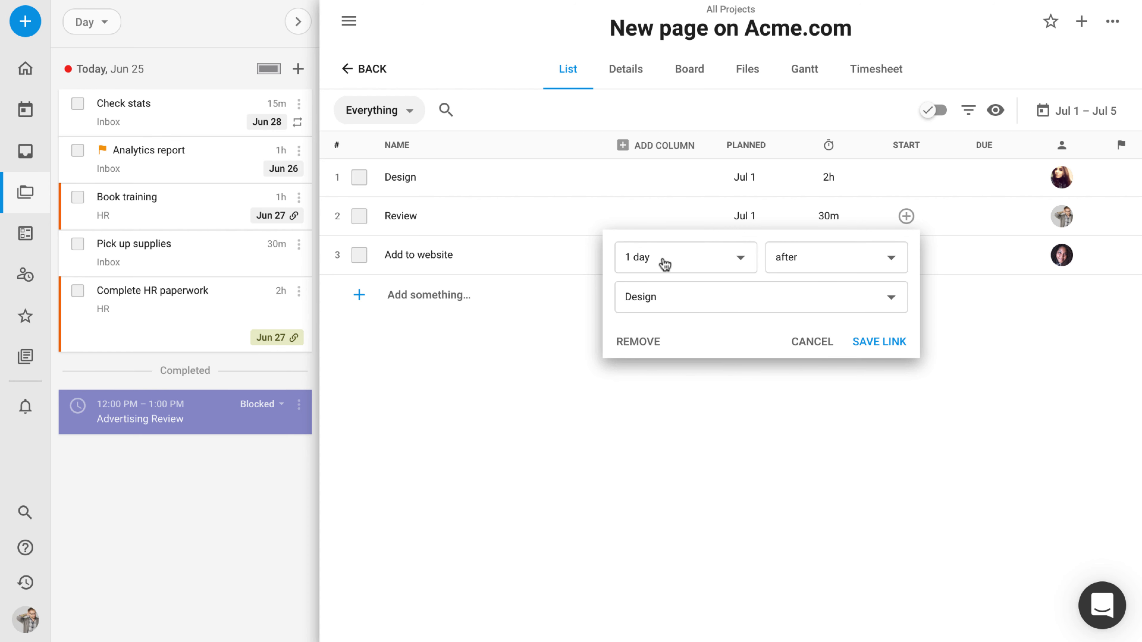
pyautogui.click(875, 346)
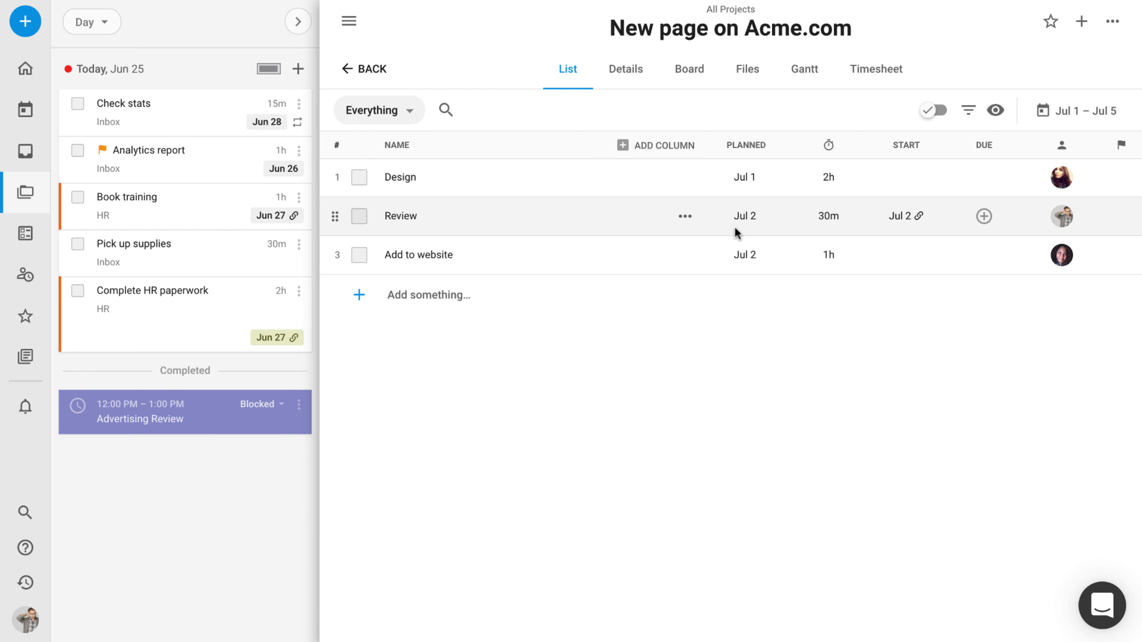
pyautogui.moveTo(912, 222)
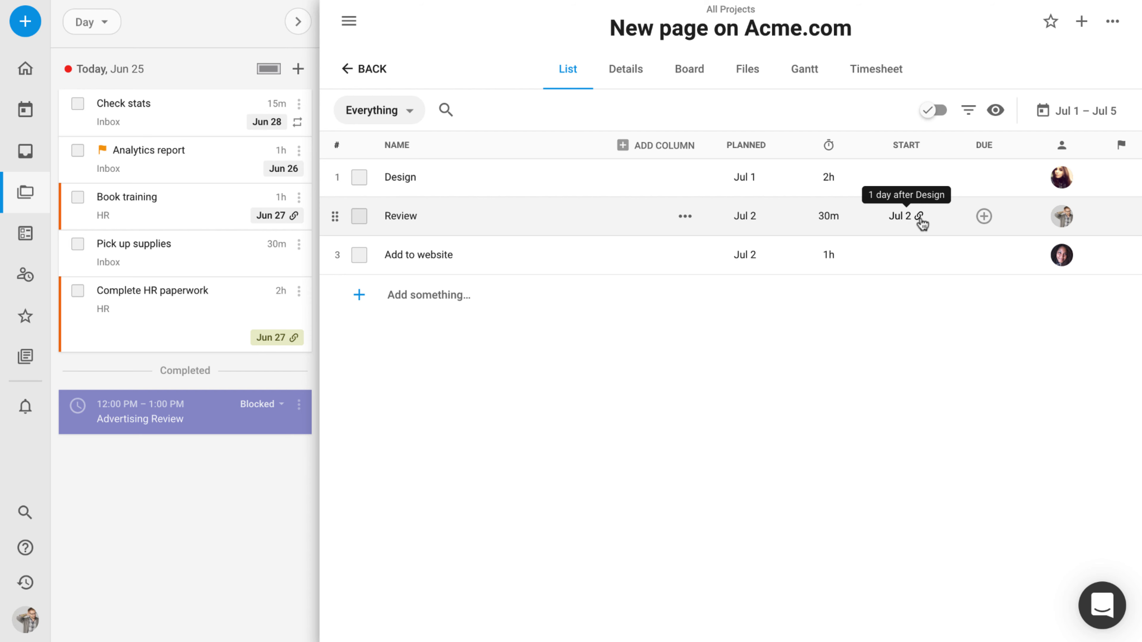
# Link the Add to website task's start date to 1 day after the Review task
pyautogui.click(905, 255)
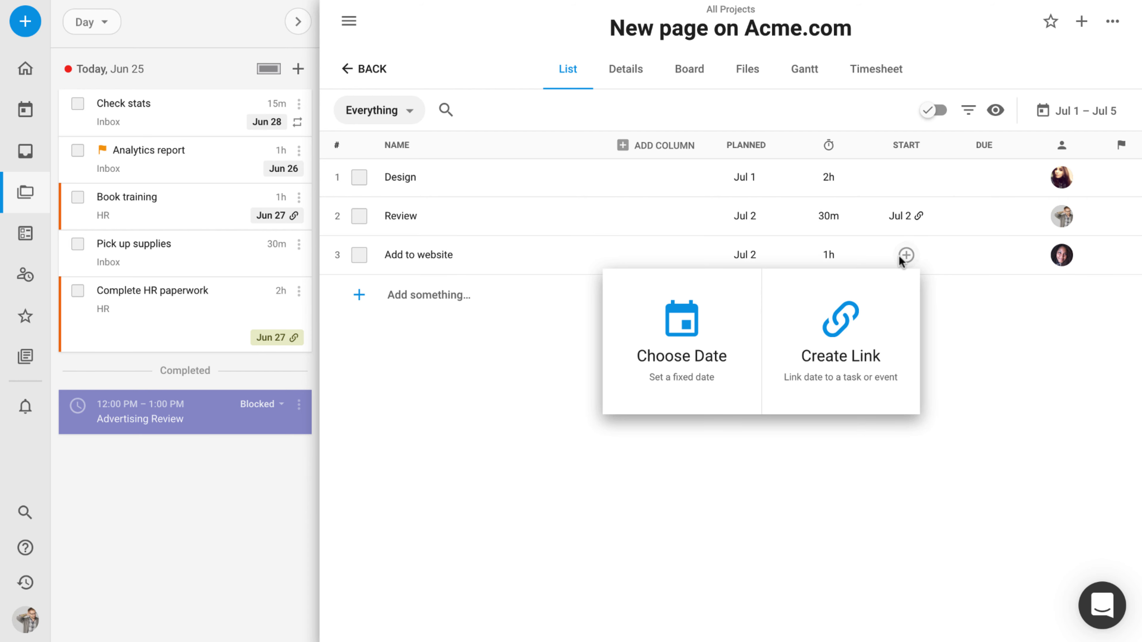
pyautogui.click(886, 332)
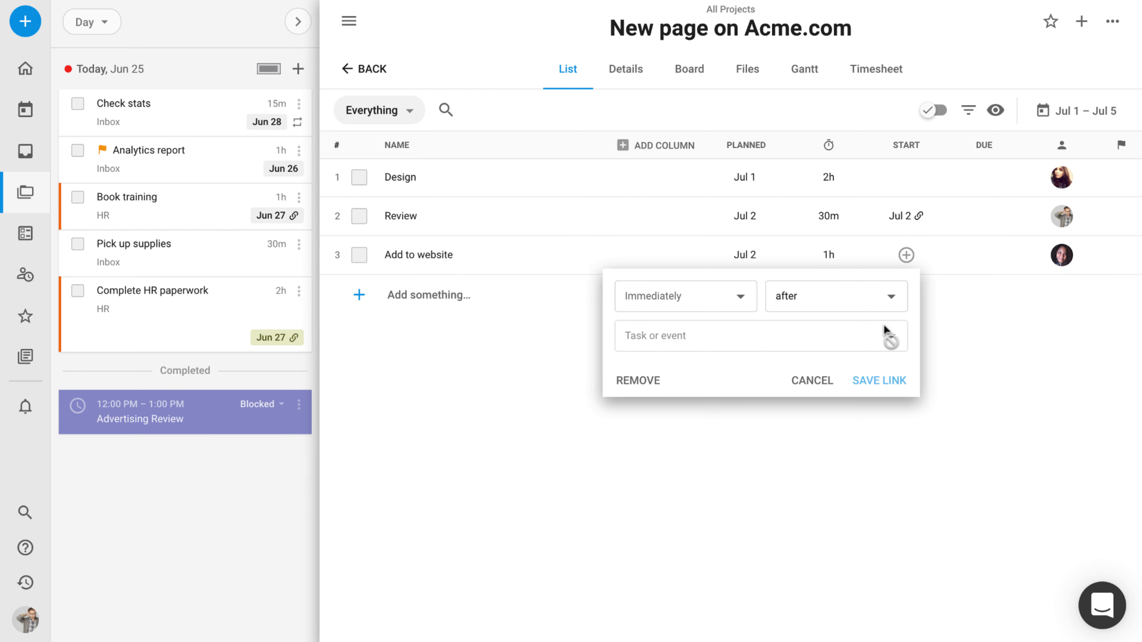
pyautogui.click(737, 298)
pyautogui.click(806, 343)
pyautogui.click(801, 390)
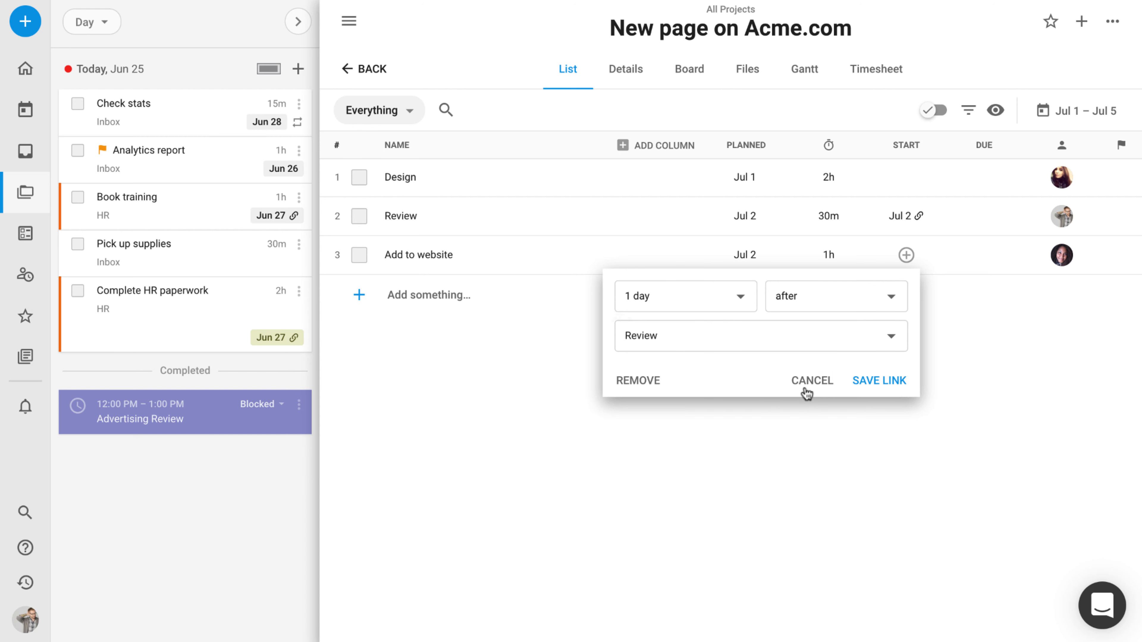
pyautogui.click(897, 385)
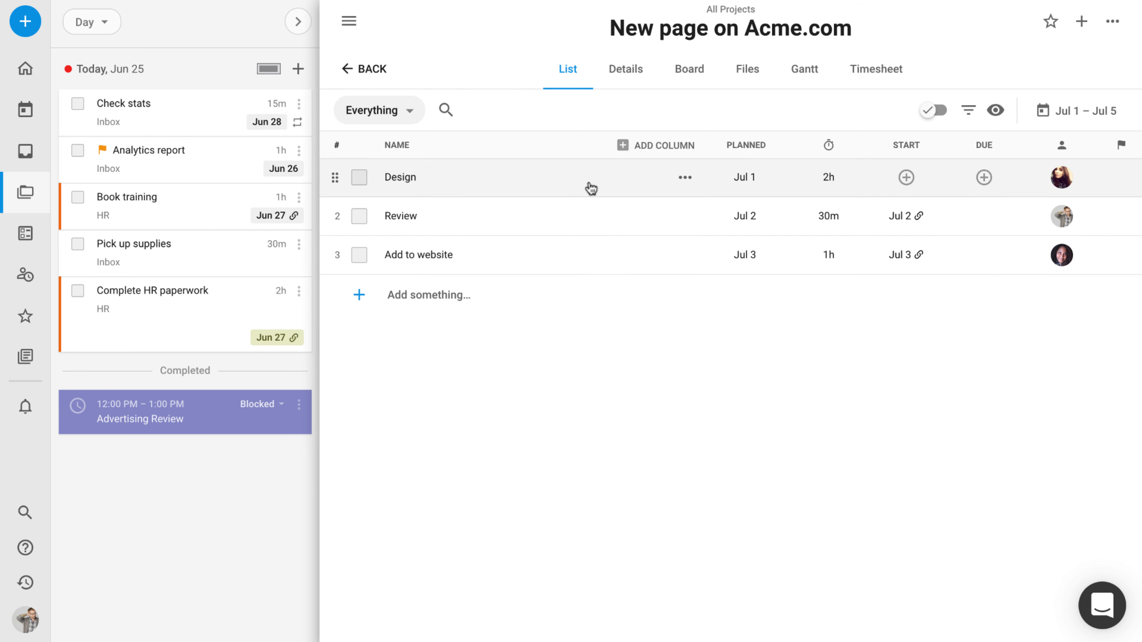
# Snooze the Design task until July 2, 2019 and save the change
pyautogui.click(682, 178)
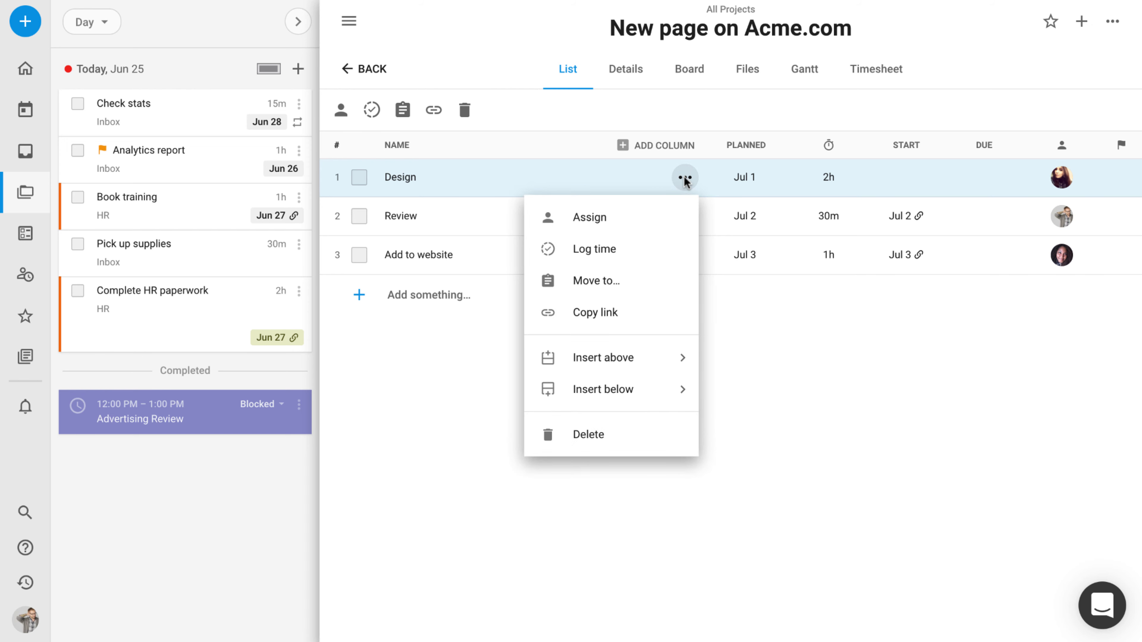
pyautogui.click(407, 180)
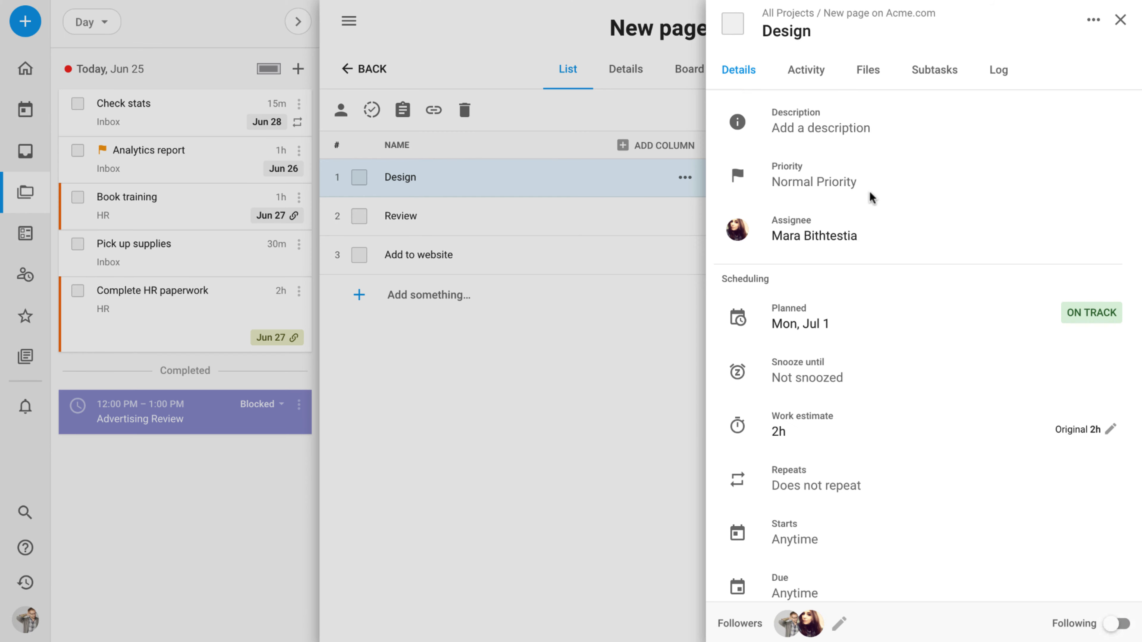
pyautogui.click(880, 378)
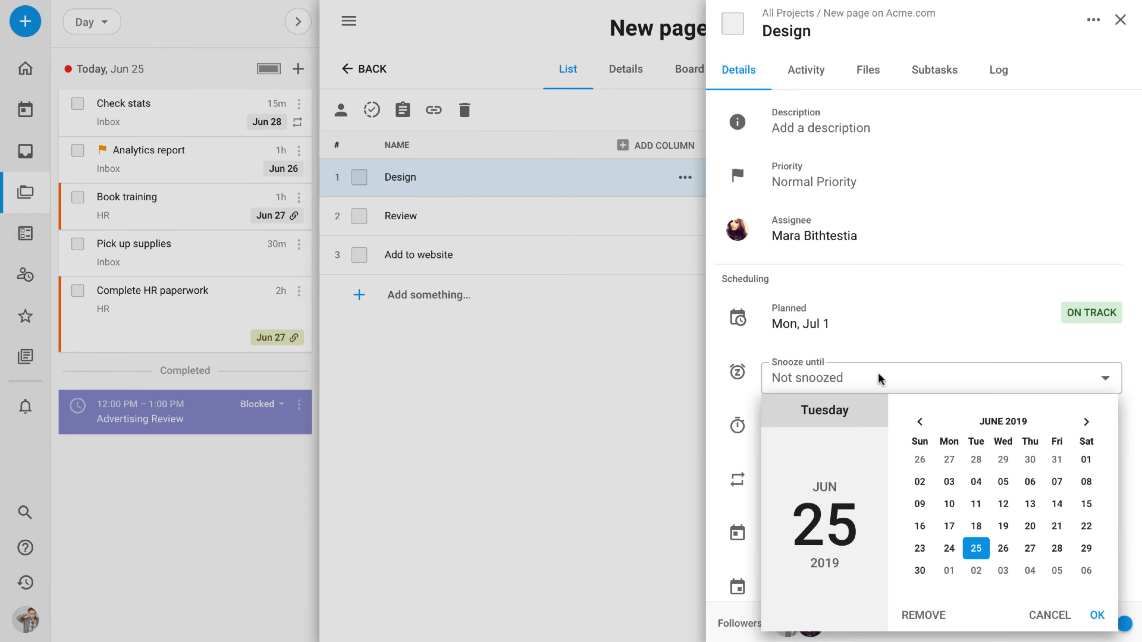
pyautogui.click(977, 571)
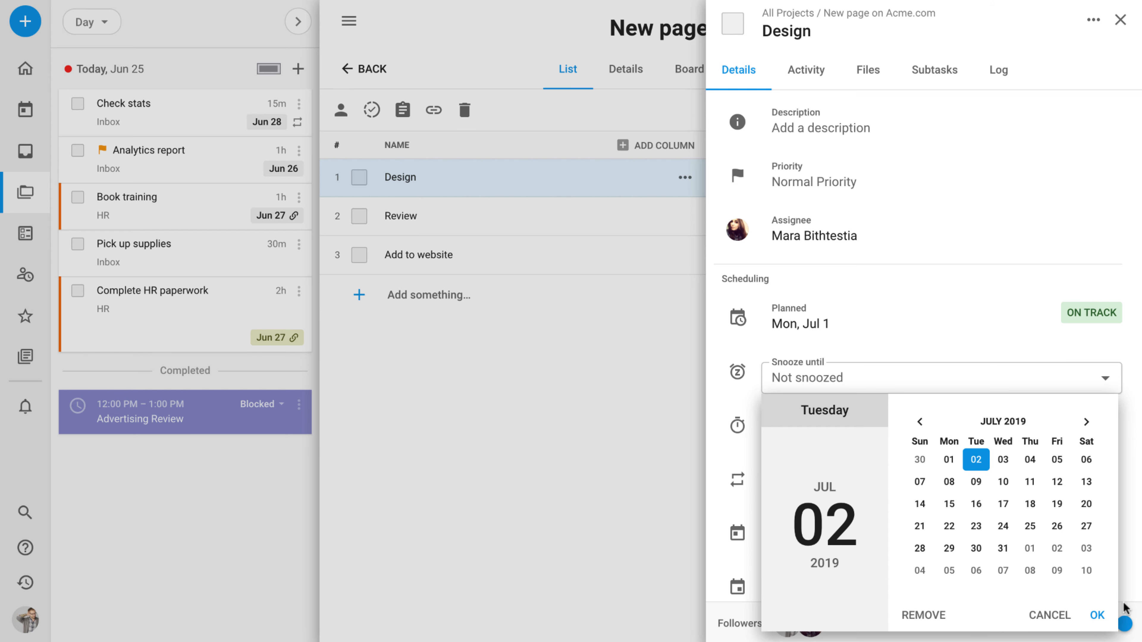
pyautogui.click(1097, 615)
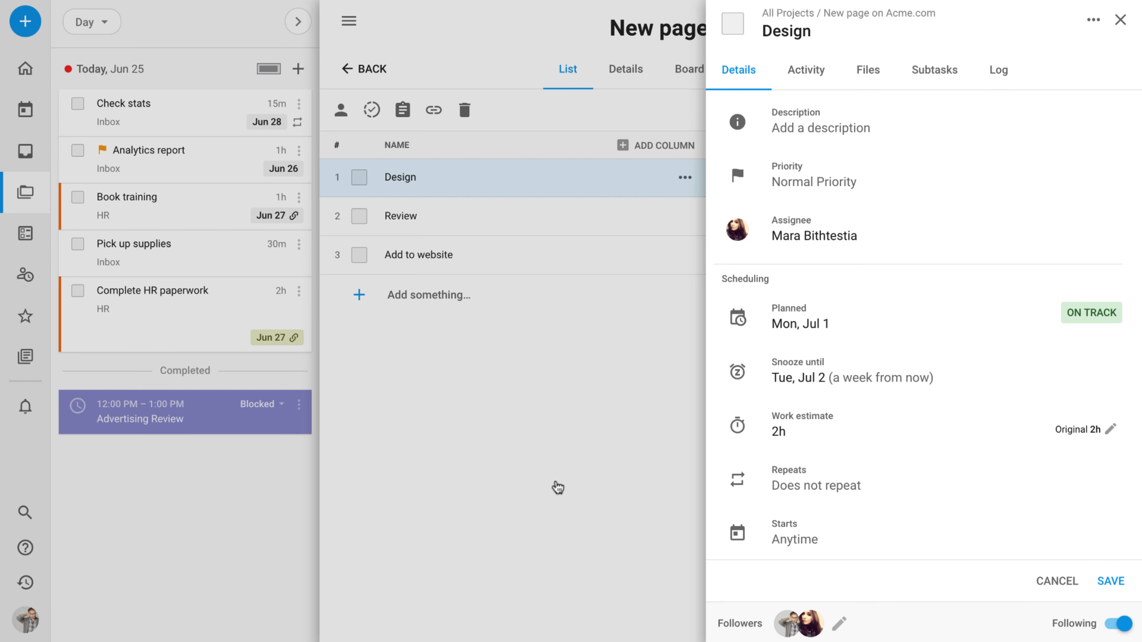
pyautogui.click(543, 430)
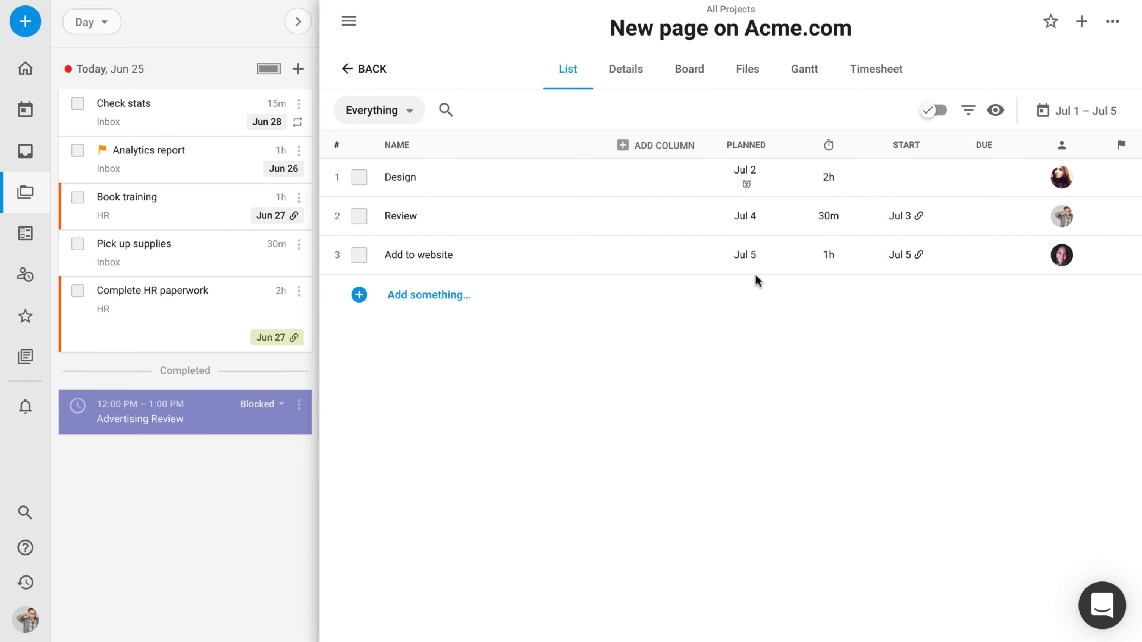
# Insert an event above the Design task, entered as "Kickoff meeting on friday at 2pm"
pyautogui.moveTo(917, 221)
pyautogui.click(685, 185)
pyautogui.moveTo(665, 362)
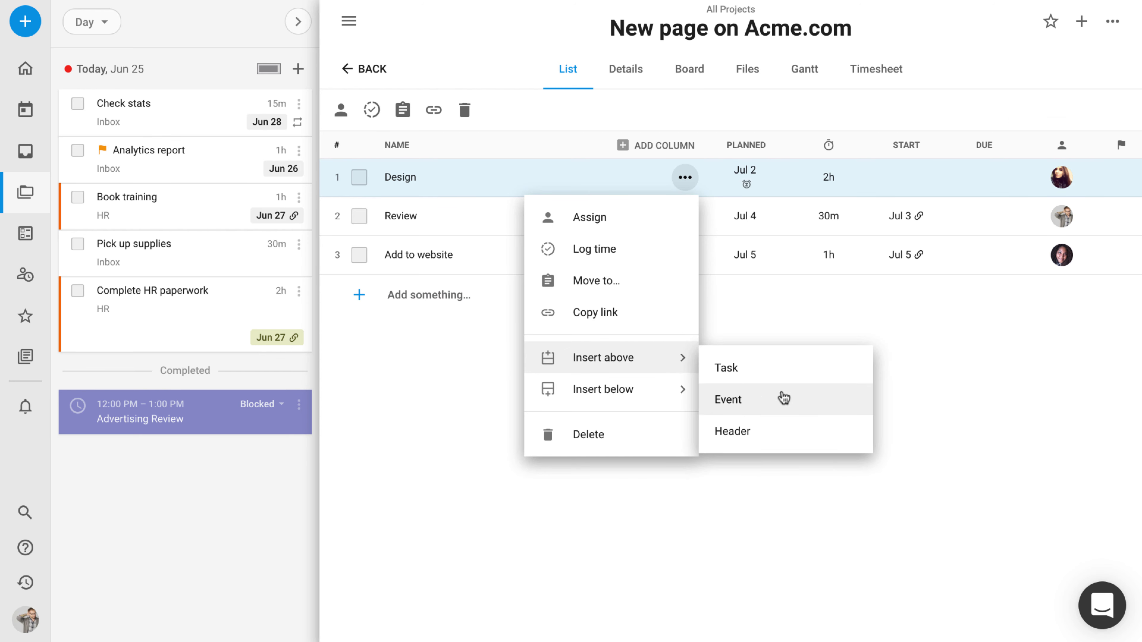
pyautogui.click(787, 402)
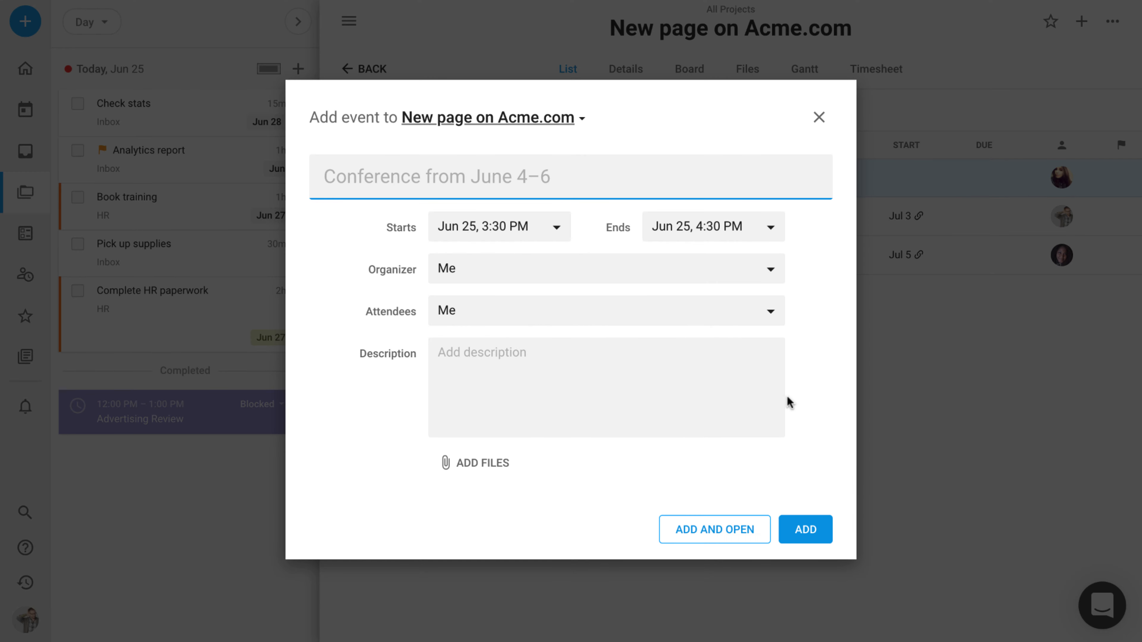
pyautogui.write('Kickoff meeting')
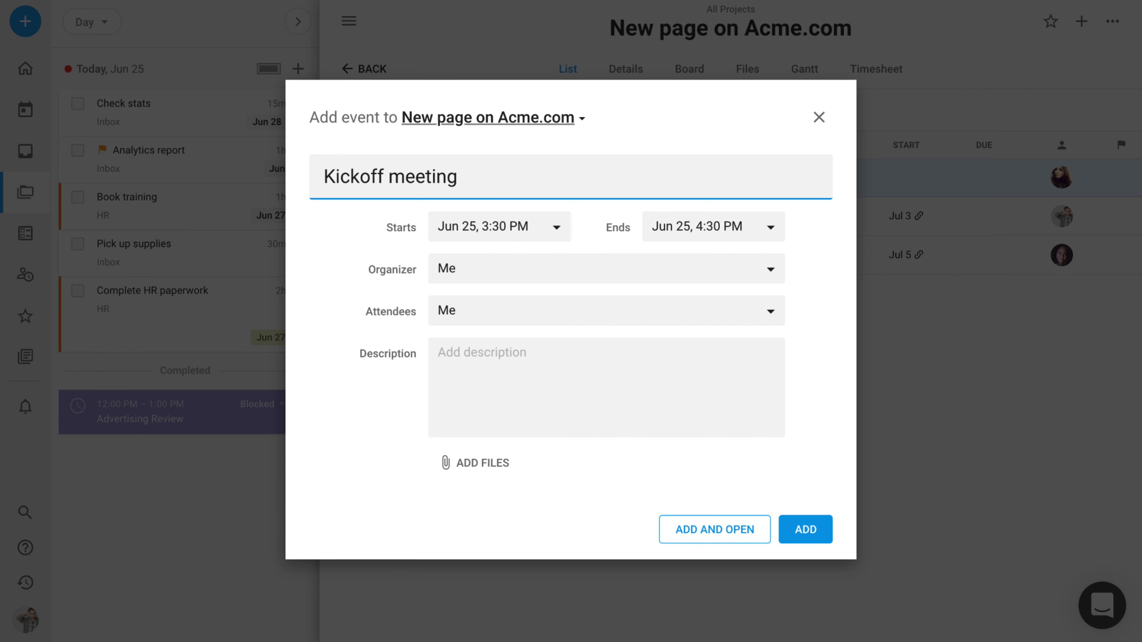
pyautogui.write(' on fri')
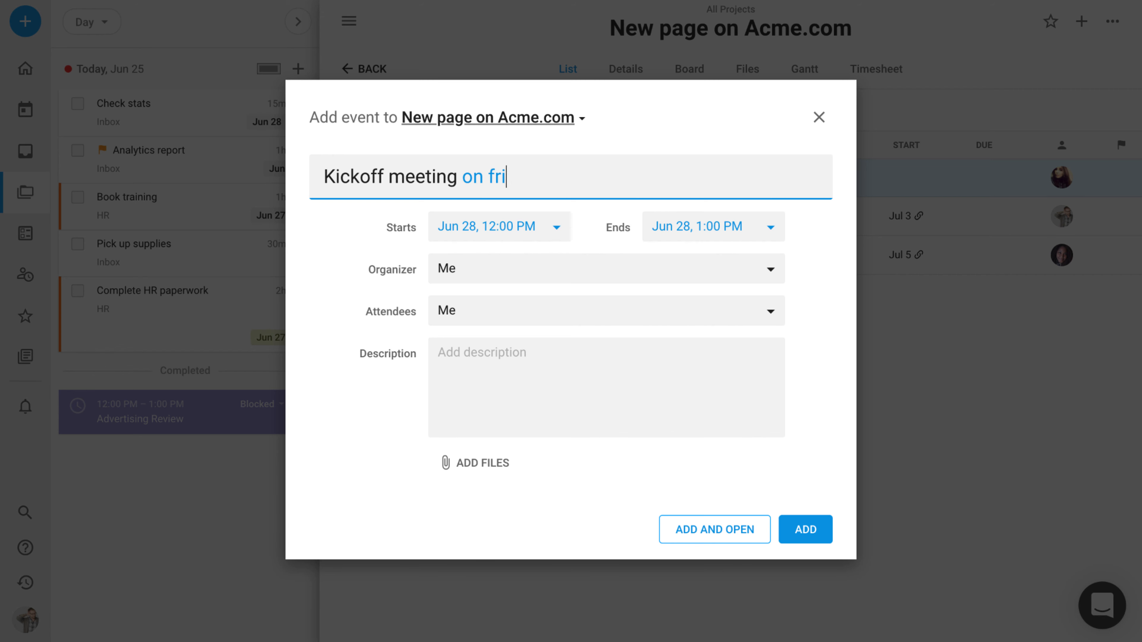
pyautogui.write('day at 2pm')
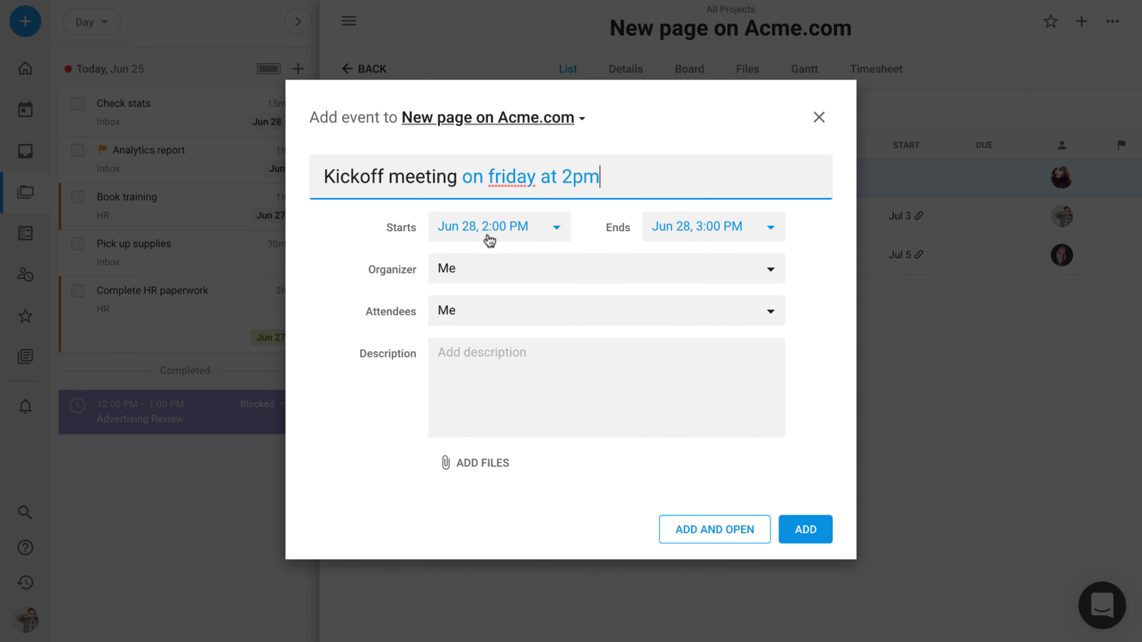
pyautogui.click(805, 531)
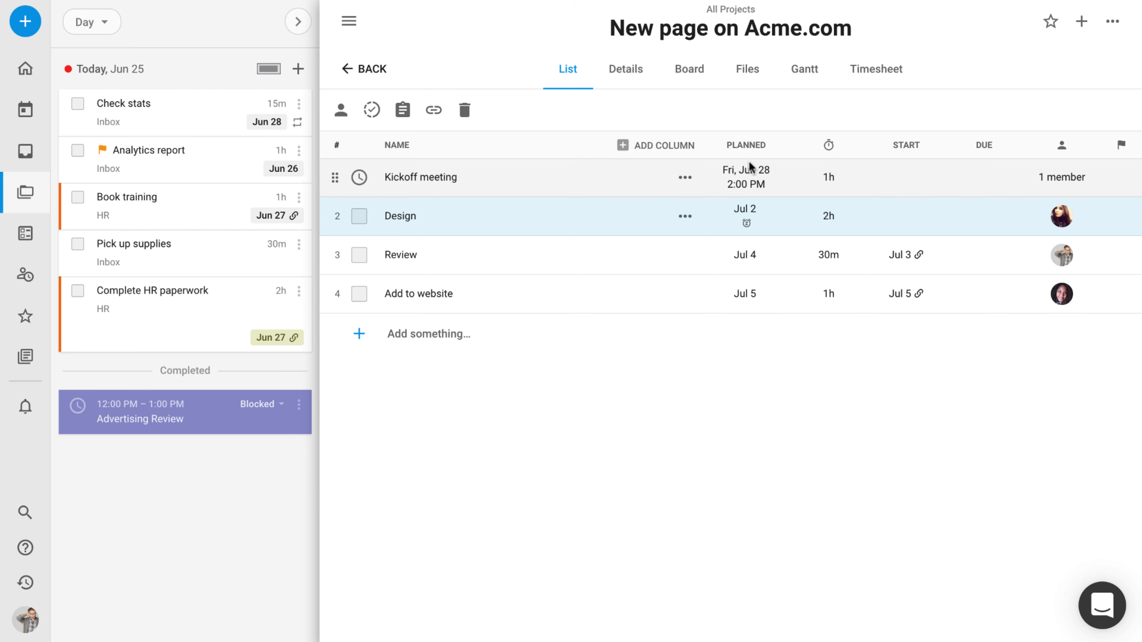
# Link the Design task's start date to immediately after the Kickoff meeting event
pyautogui.click(905, 215)
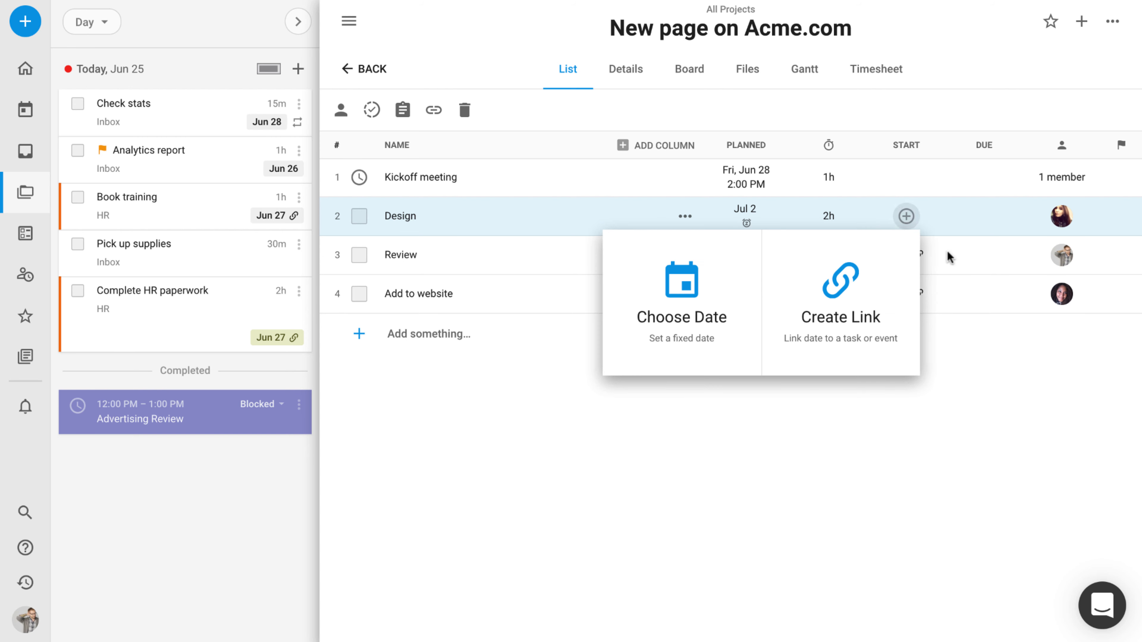
pyautogui.click(897, 310)
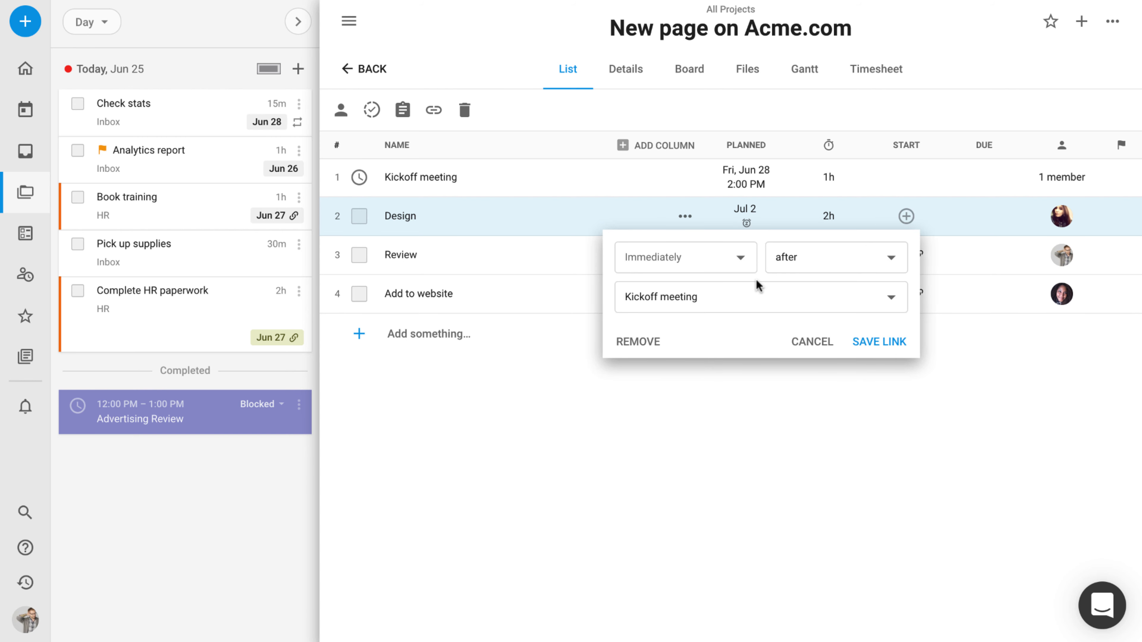
pyautogui.click(881, 344)
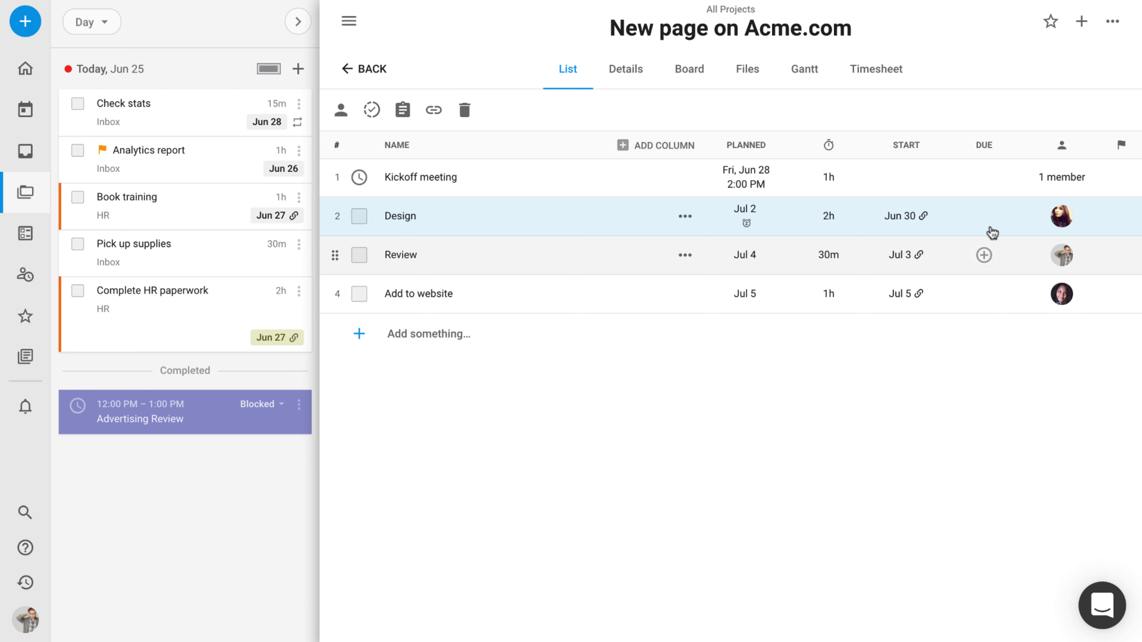
# Inspect the Design task's inline options for work estimate, due date, assignee and priority in the project list
pyautogui.click(836, 221)
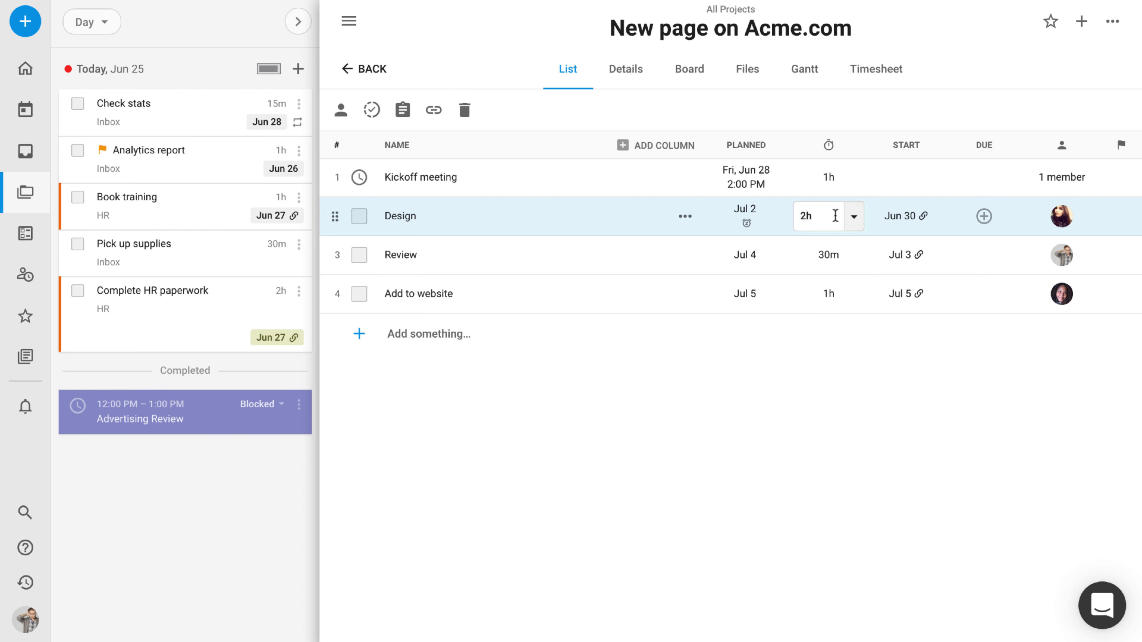
pyautogui.click(856, 219)
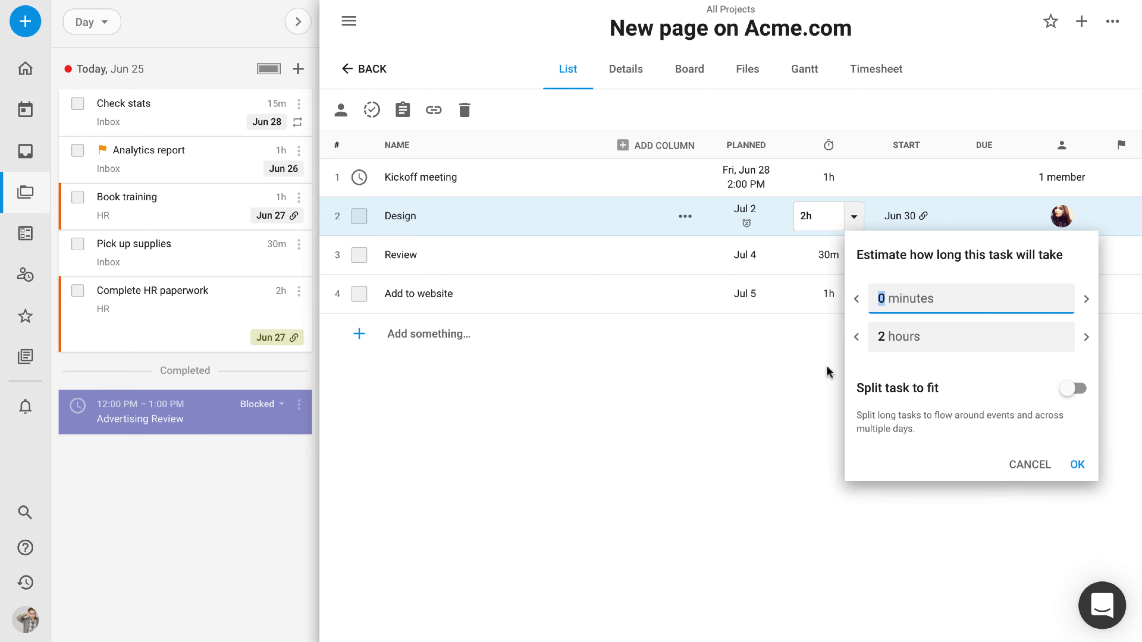
pyautogui.click(802, 376)
pyautogui.click(984, 216)
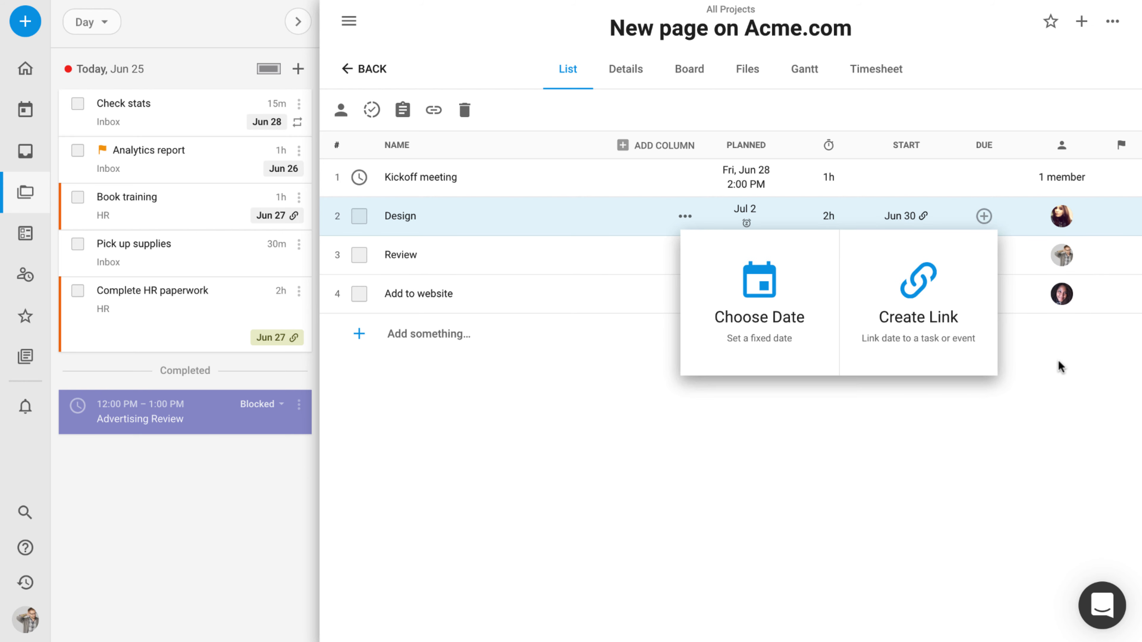
pyautogui.click(1062, 216)
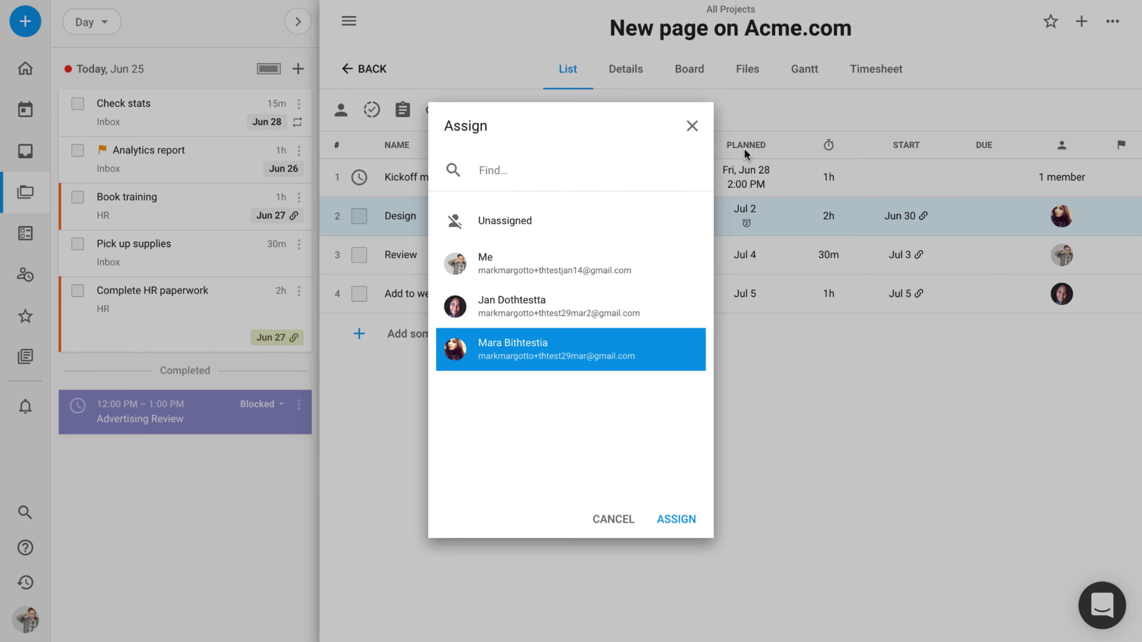
pyautogui.click(692, 125)
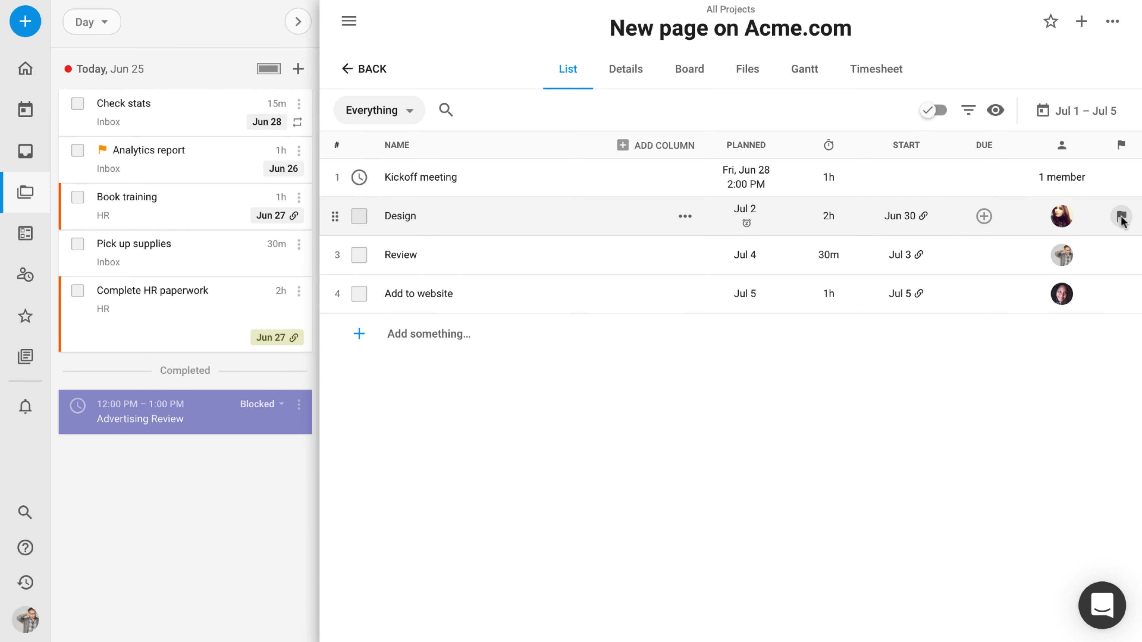
pyautogui.click(1121, 218)
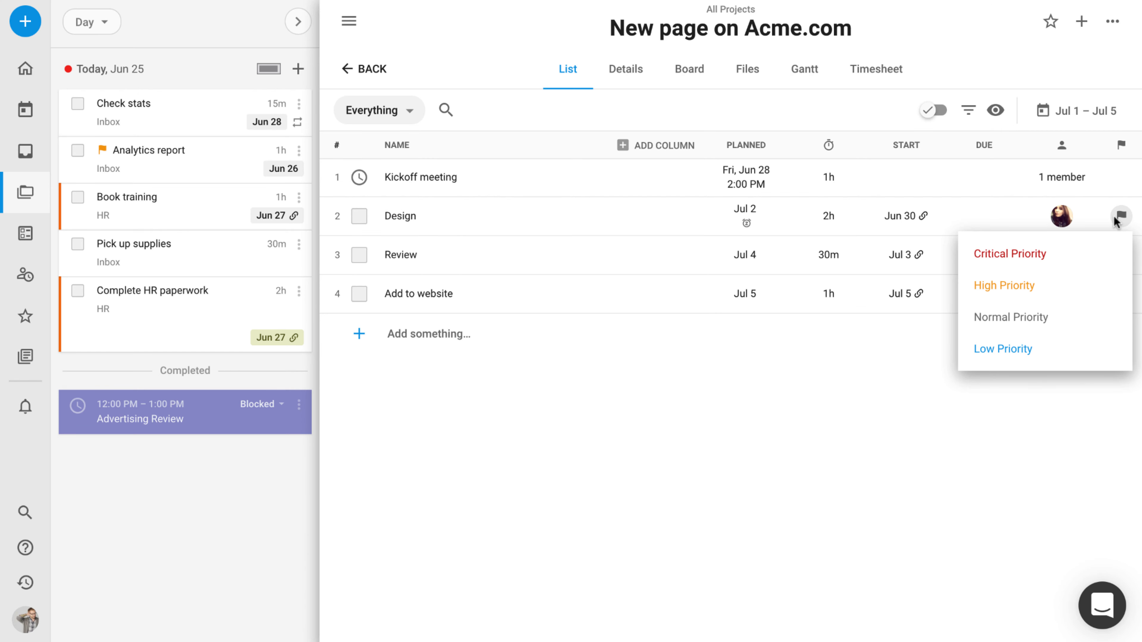
pyautogui.click(798, 425)
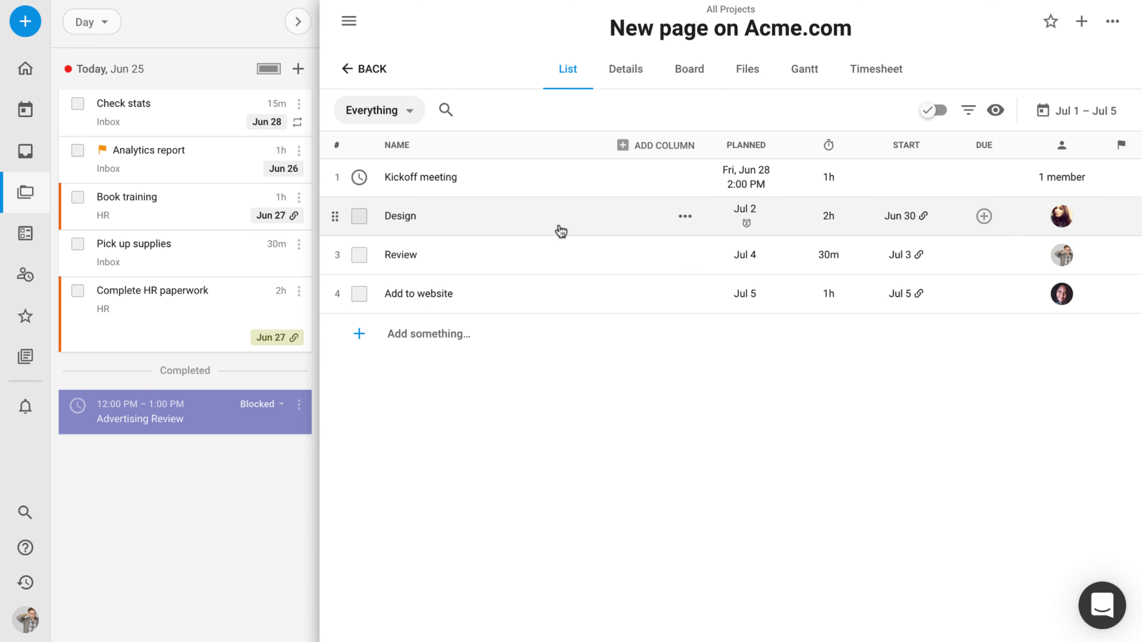
# Open the Design task and review its scheduling details and activity feed
pyautogui.click(400, 217)
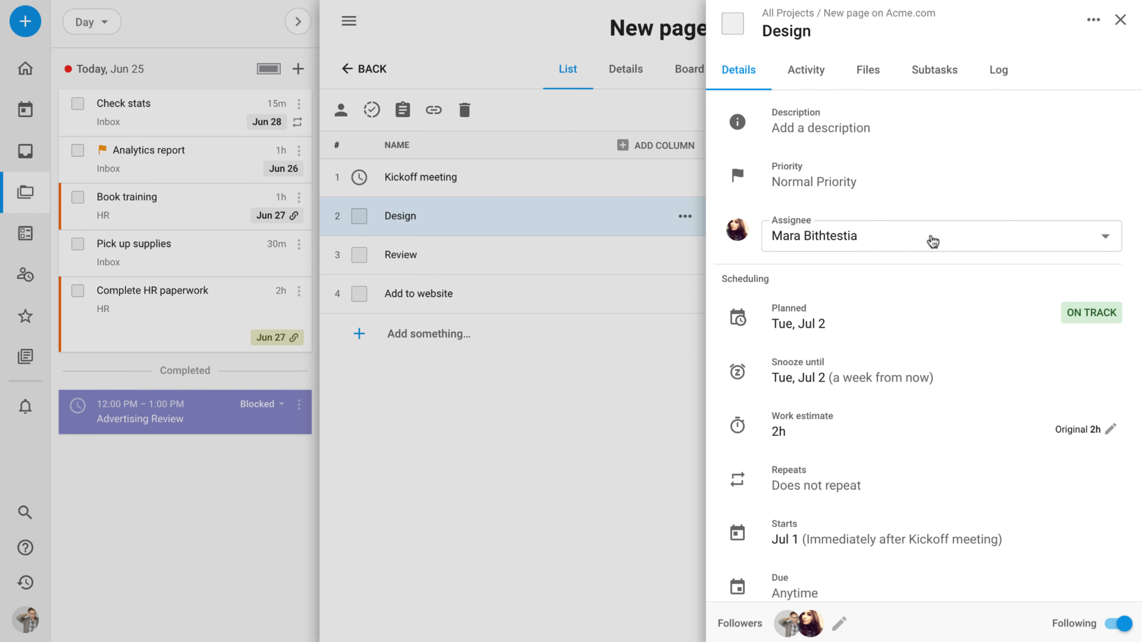
pyautogui.scroll(-3, 936, 243)
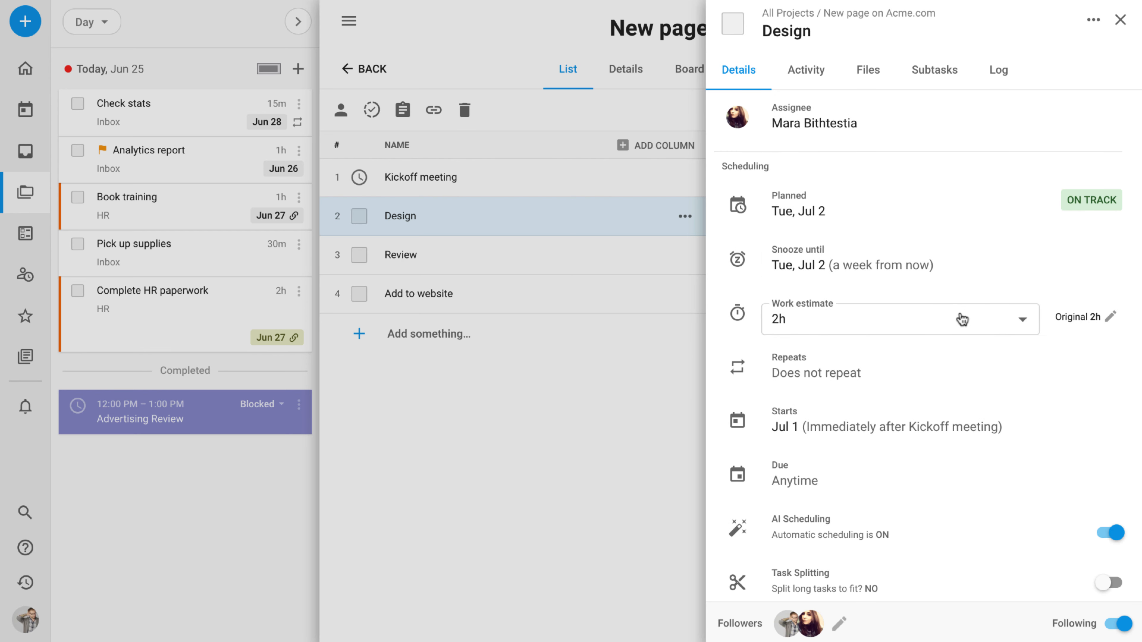
pyautogui.scroll(-1, 958, 319)
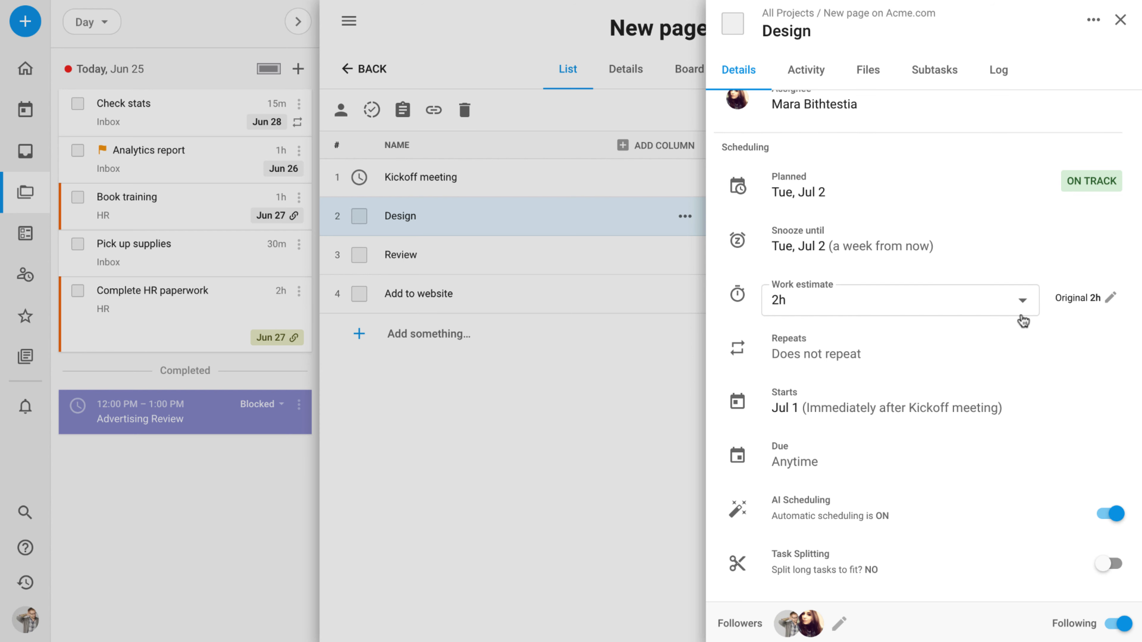
pyautogui.scroll(3, 1022, 320)
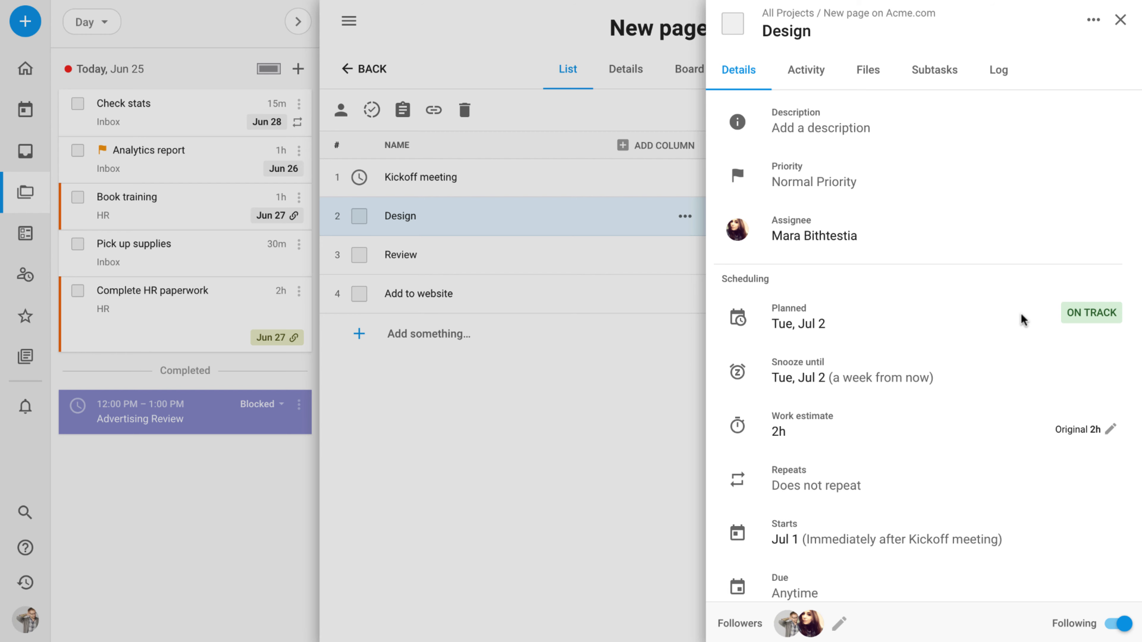
pyautogui.click(814, 79)
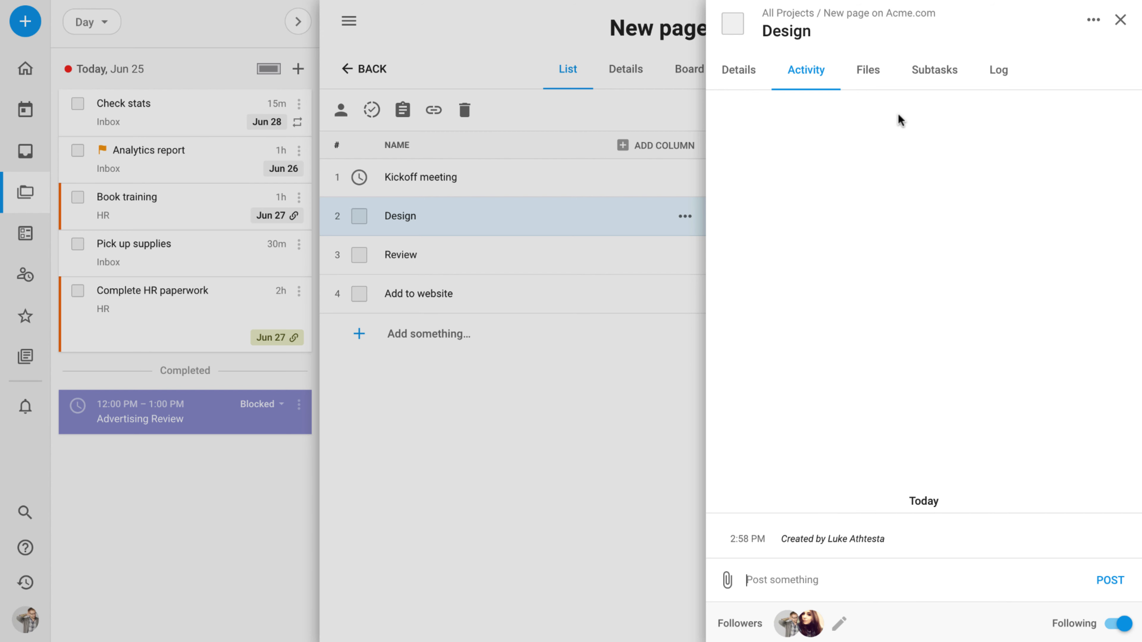
# Upload "th user view.png" from the Desktop folder to the Design task's files
pyautogui.click(876, 83)
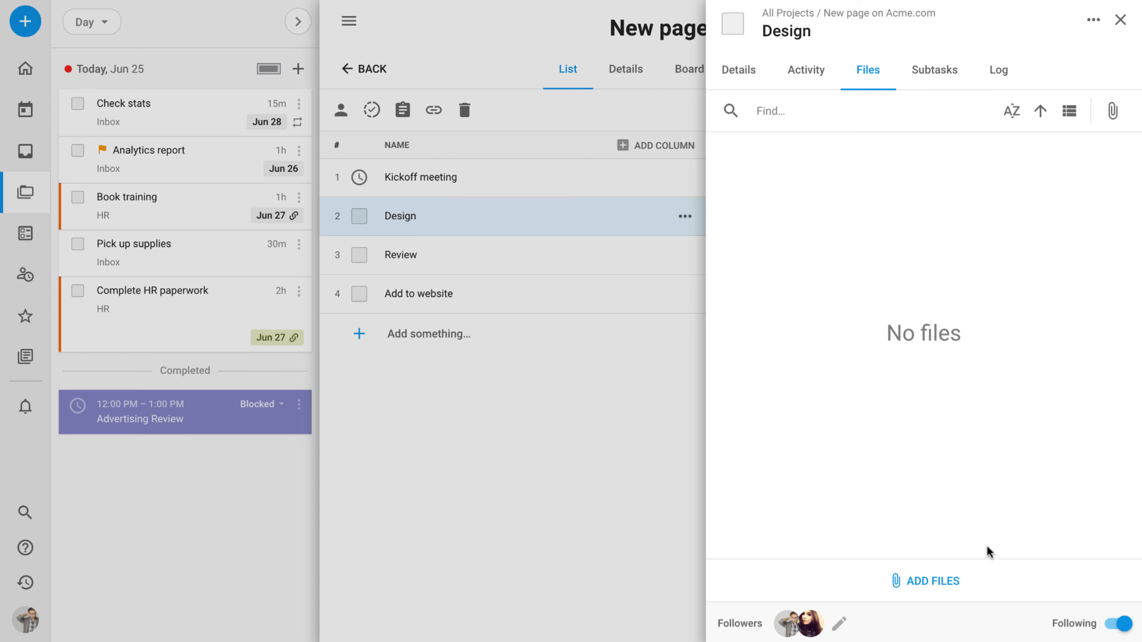
pyautogui.click(947, 581)
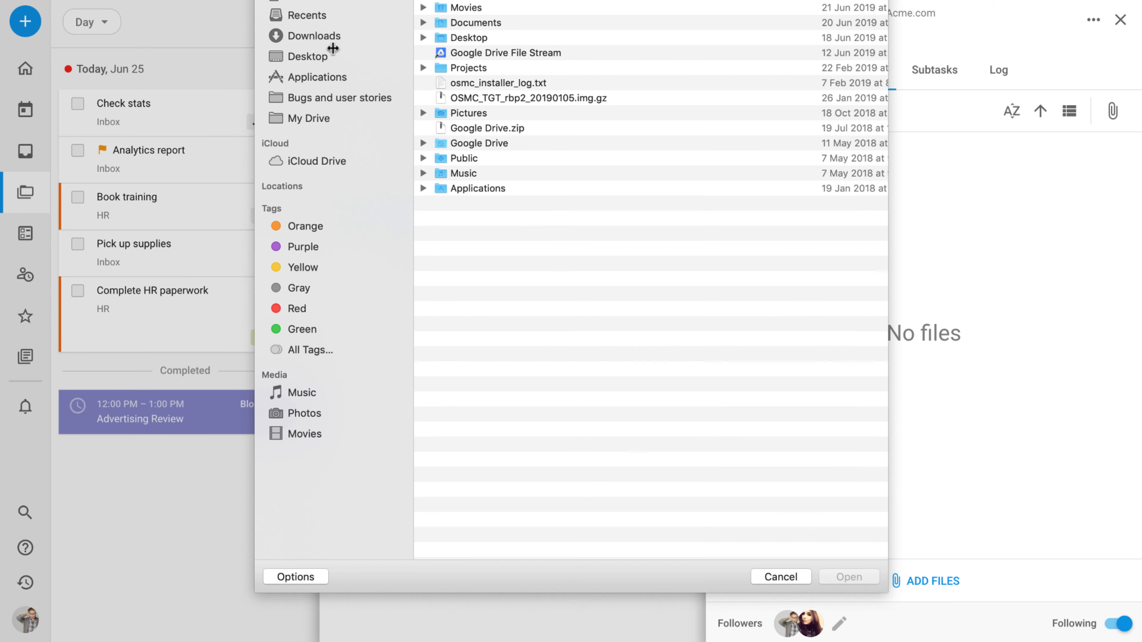
pyautogui.click(314, 57)
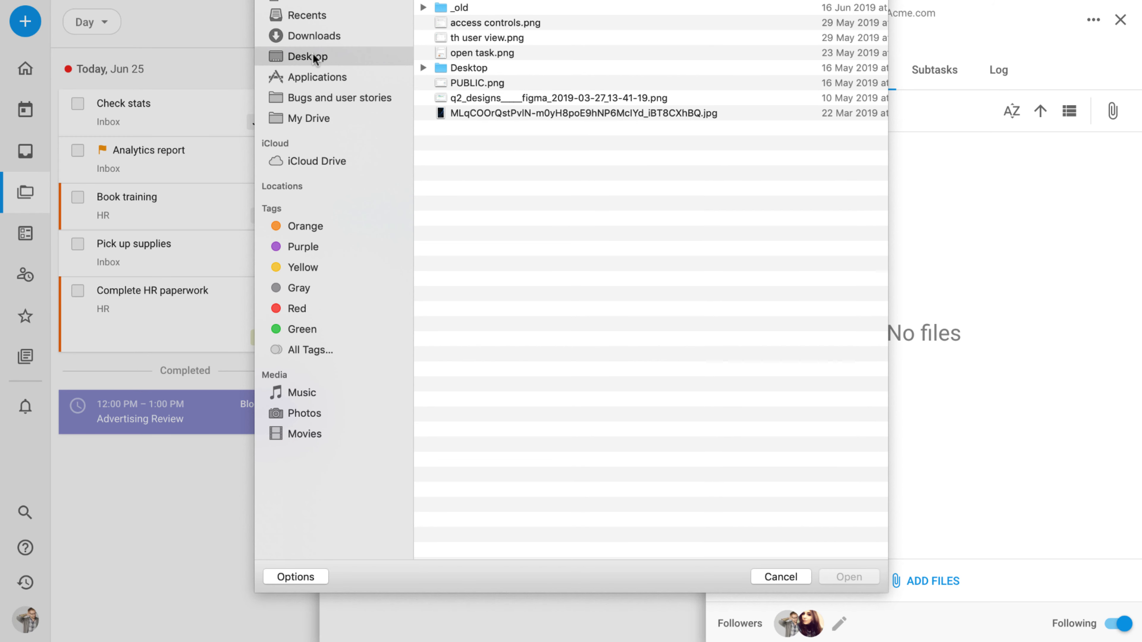
pyautogui.click(468, 39)
pyautogui.click(851, 575)
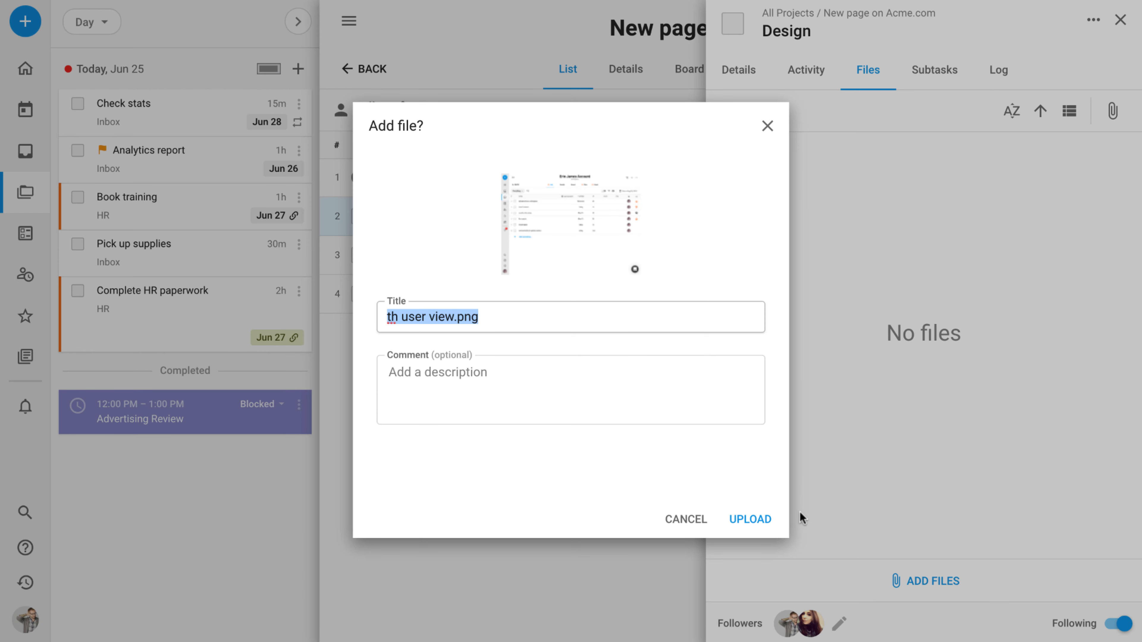
pyautogui.click(753, 521)
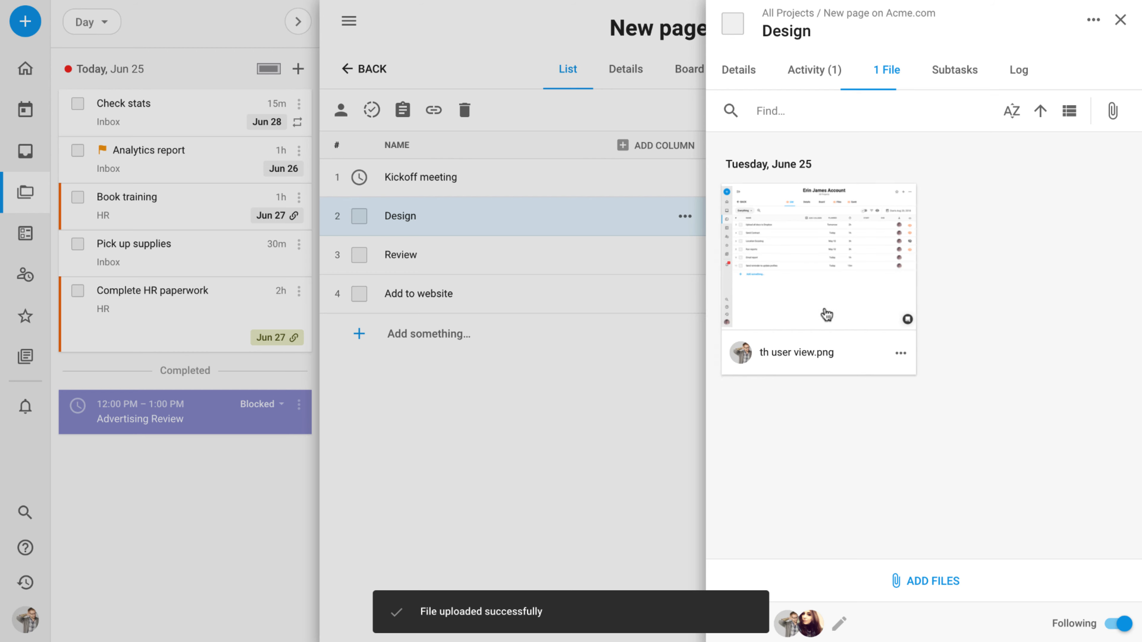
# Preview the attached "th user view.png" file at full size and close the preview
pyautogui.click(861, 262)
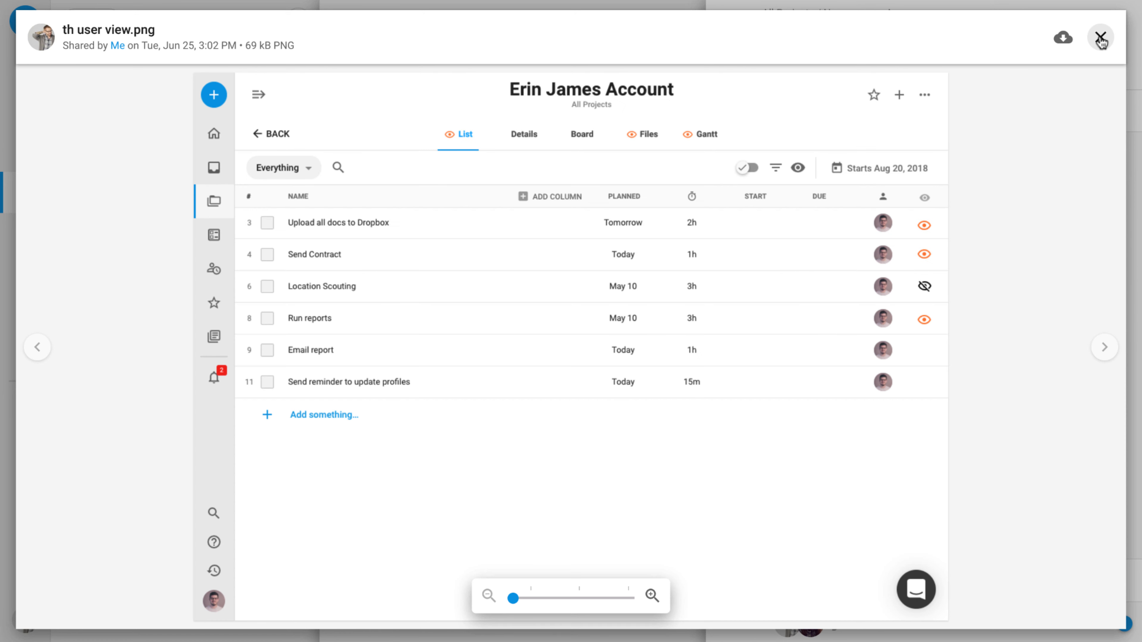
pyautogui.click(1101, 38)
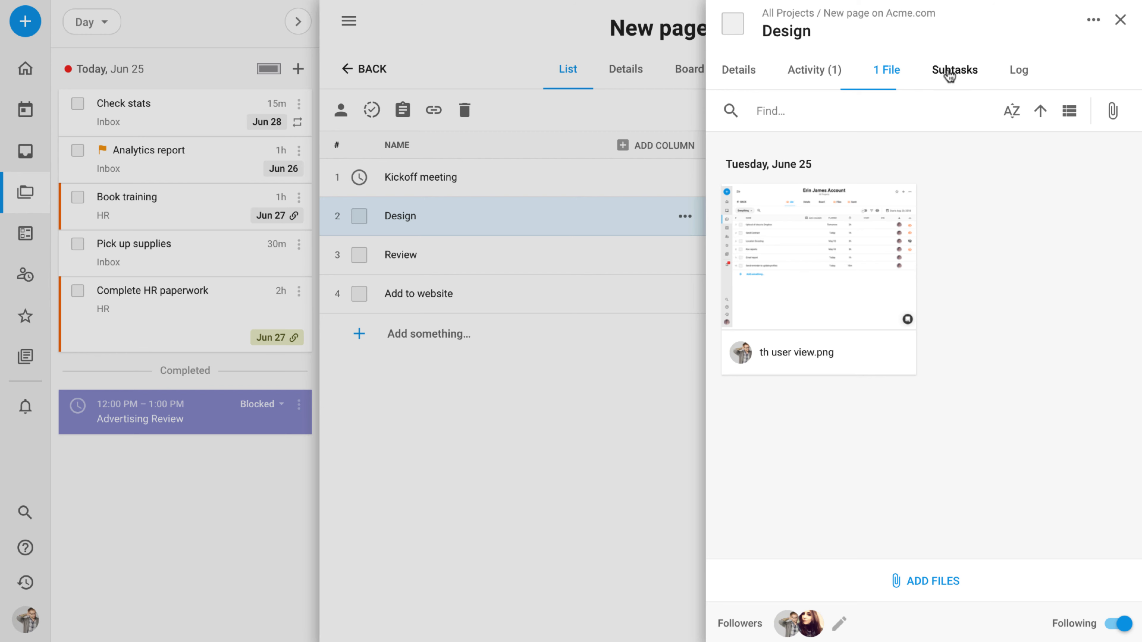
pyautogui.moveTo(886, 311)
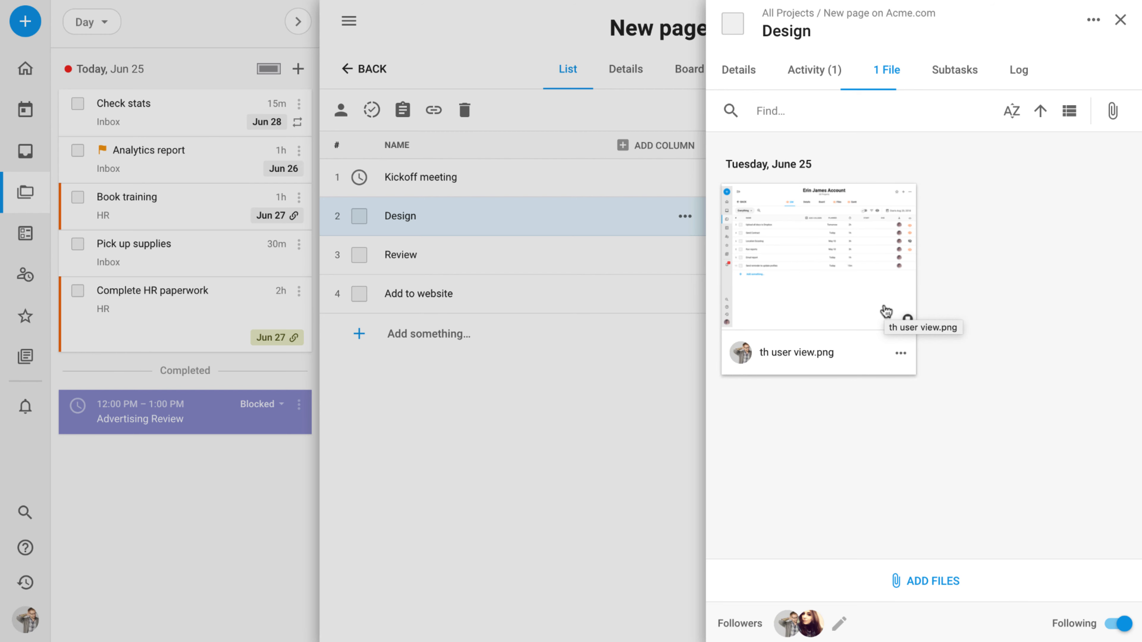
# Review the Design task's subtasks and time log, and close the task
pyautogui.click(955, 74)
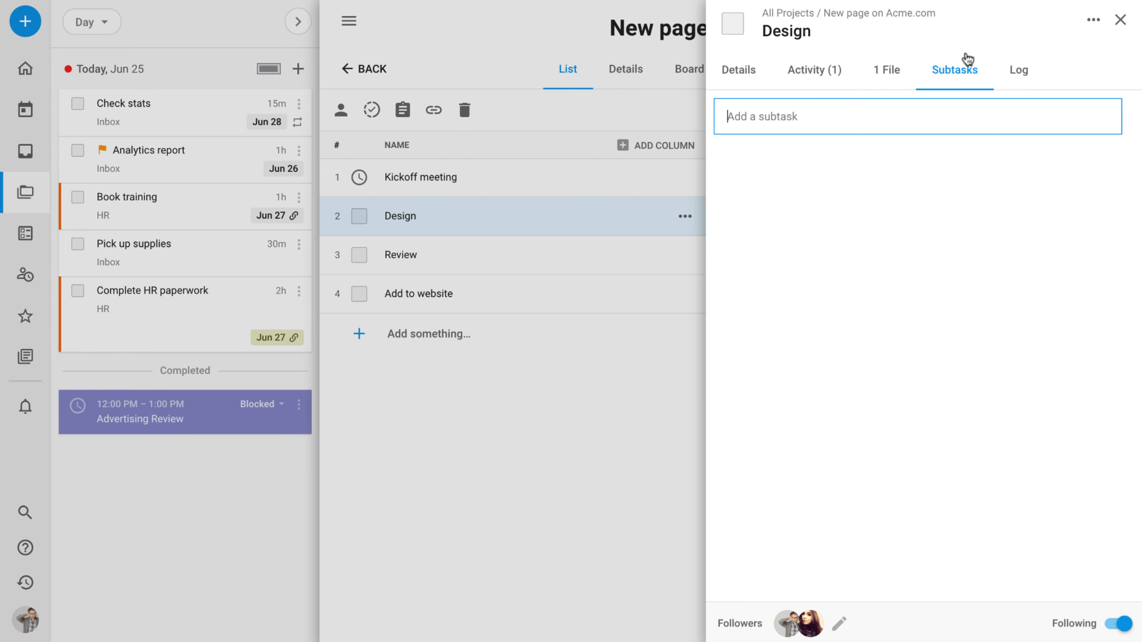
pyautogui.click(1027, 76)
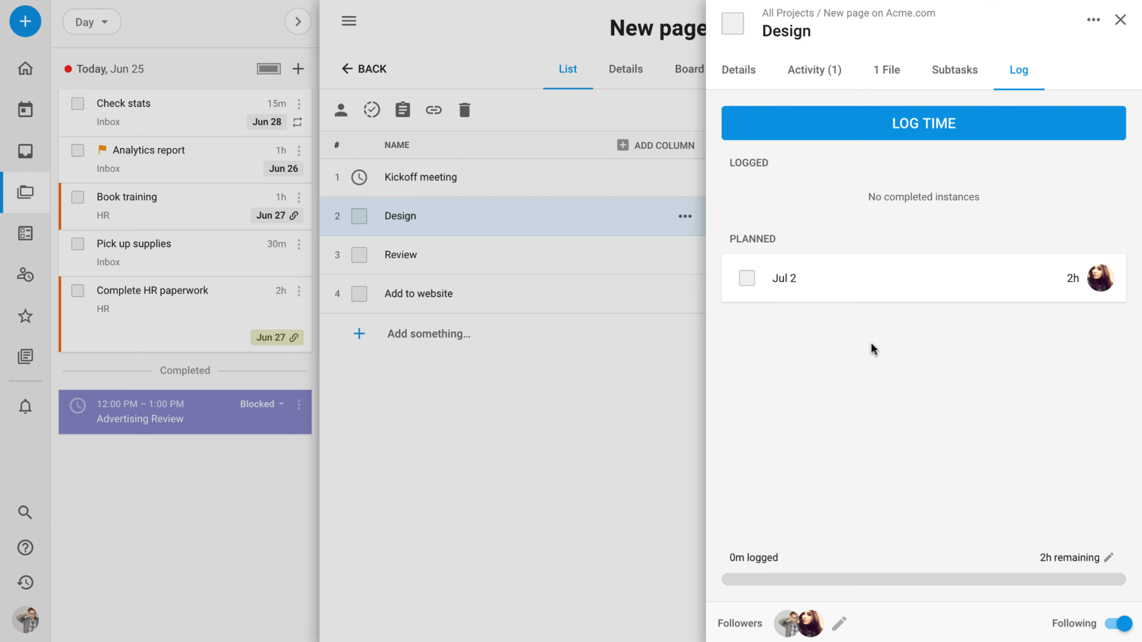
pyautogui.click(594, 405)
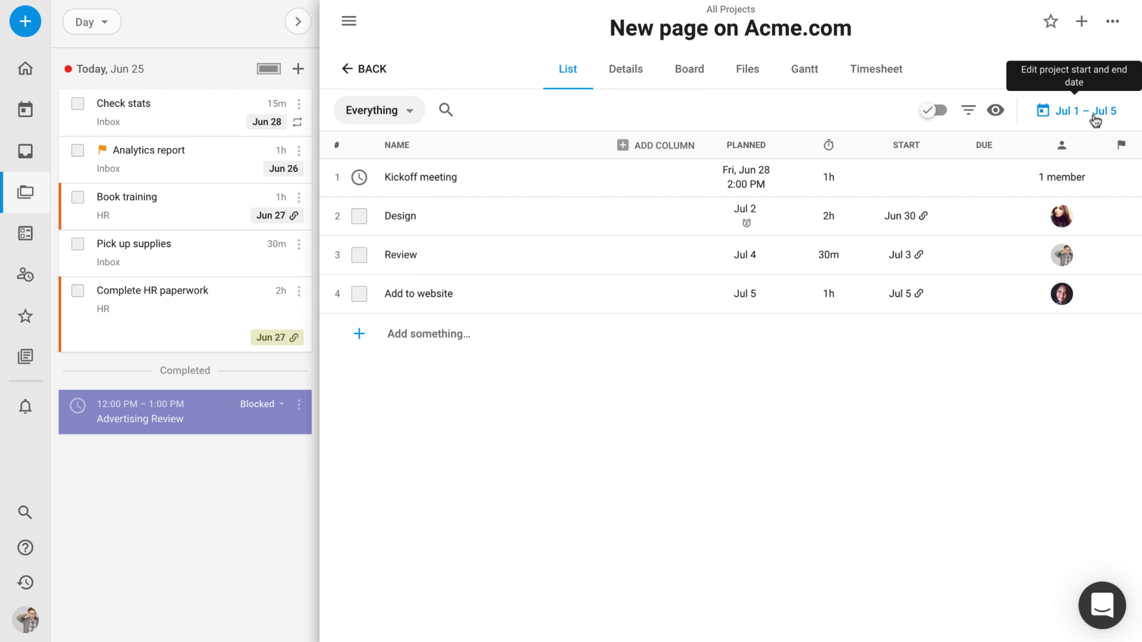
# Review the project's details and members, and inspect a member's follower options without changing them
pyautogui.click(631, 79)
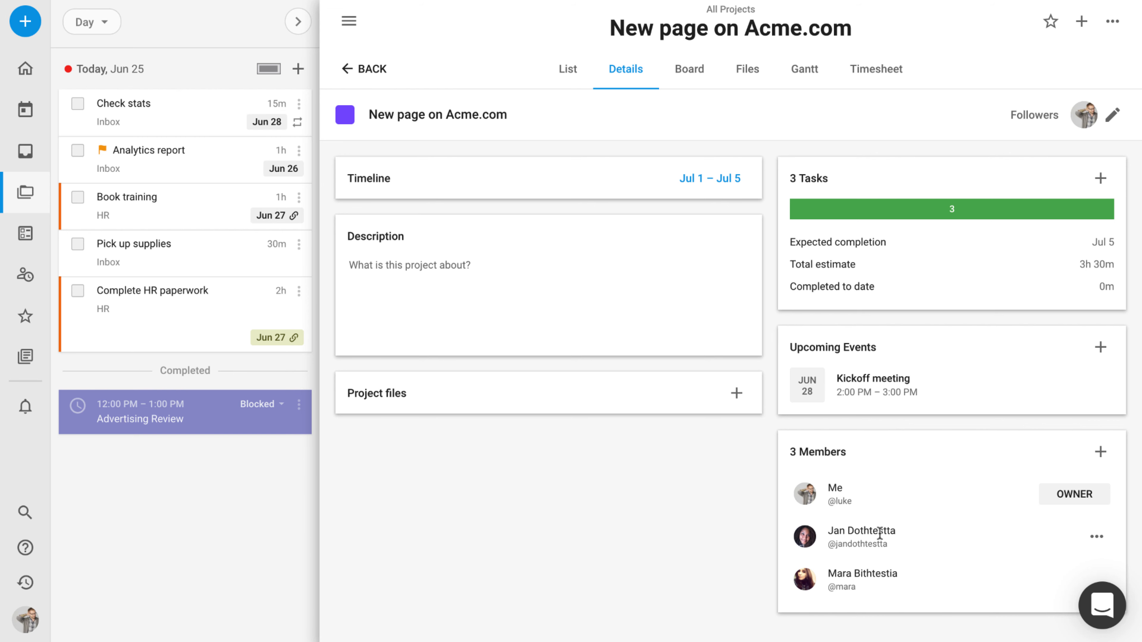
pyautogui.moveTo(837, 482)
pyautogui.moveTo(932, 546)
pyautogui.moveTo(1093, 500)
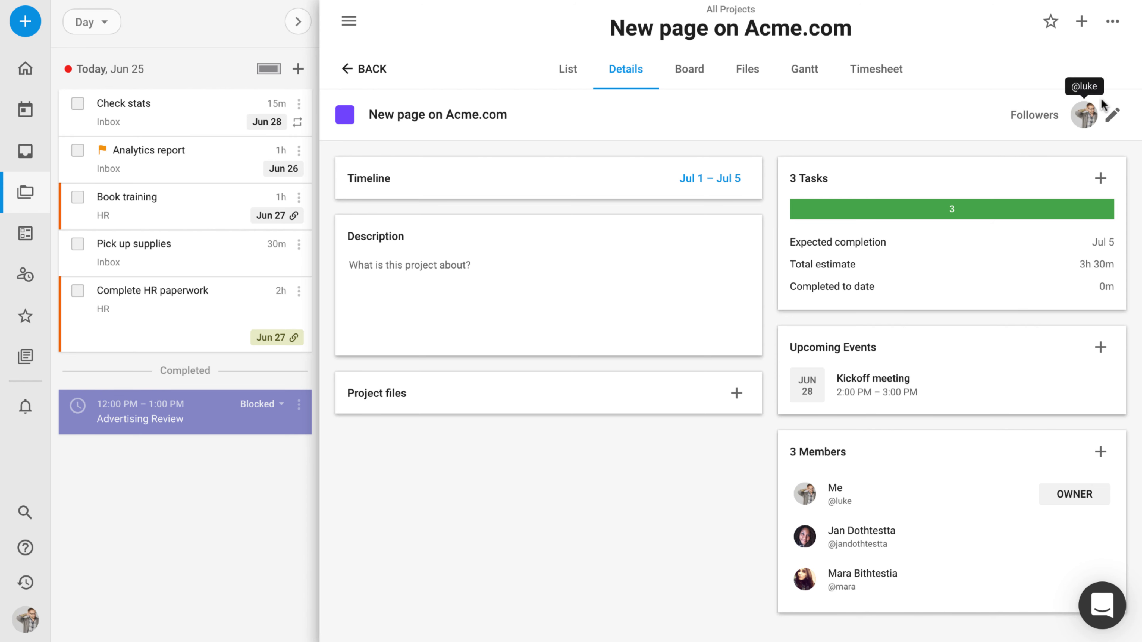
pyautogui.click(1111, 116)
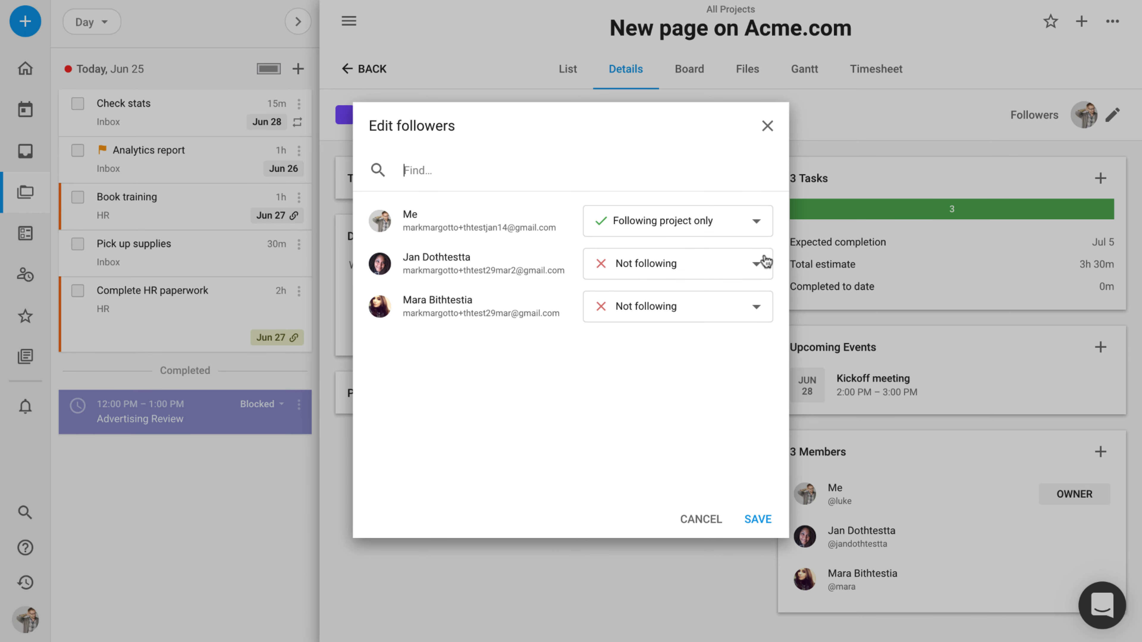
pyautogui.click(762, 270)
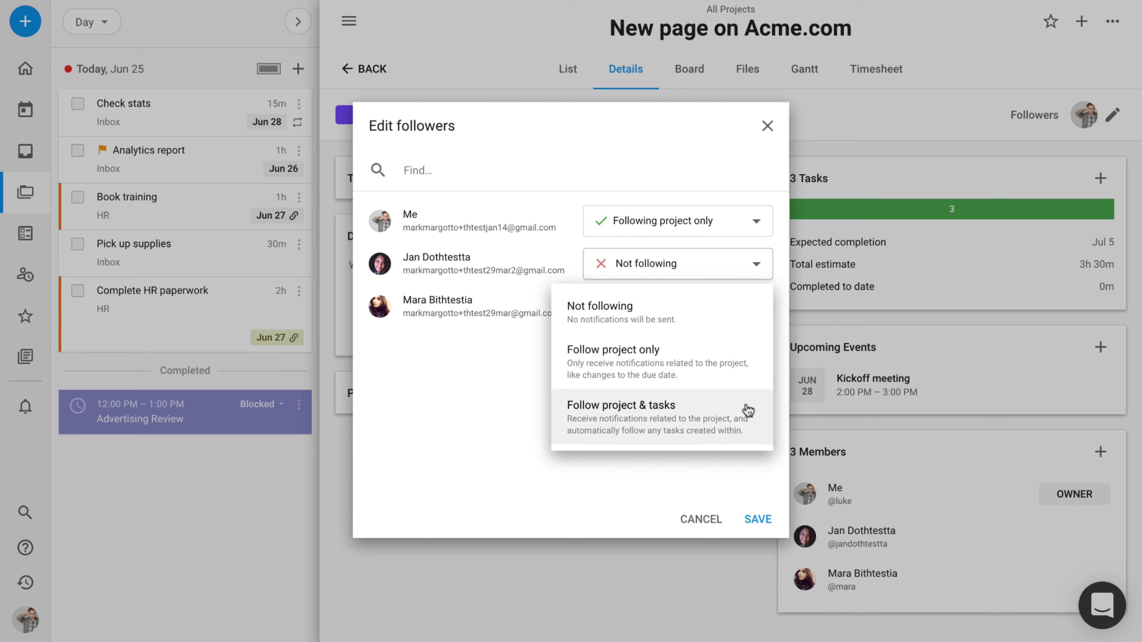
pyautogui.click(768, 125)
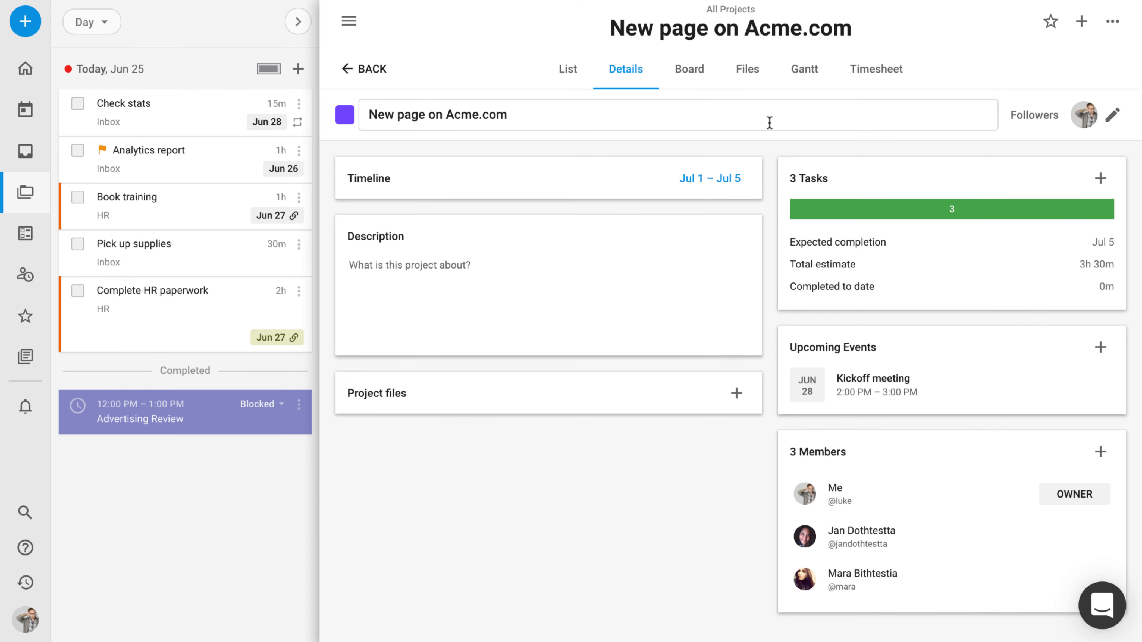
# Set the project's start date to Jul 8 and its due date to Jul 12, 2019, and save the timeline
pyautogui.click(724, 182)
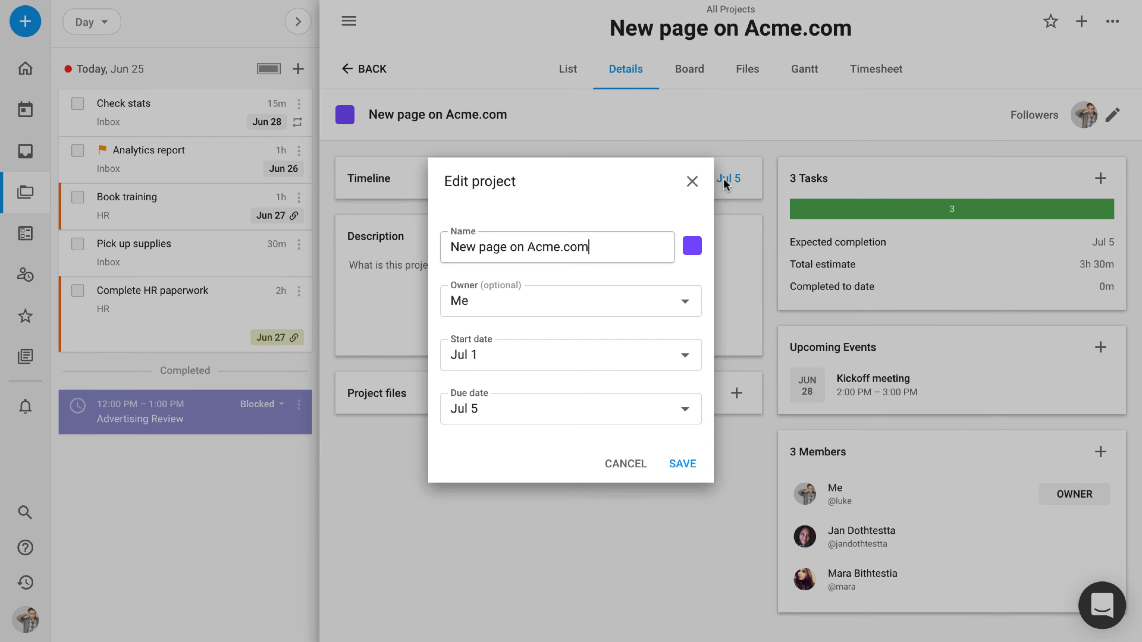
pyautogui.click(685, 356)
pyautogui.click(628, 460)
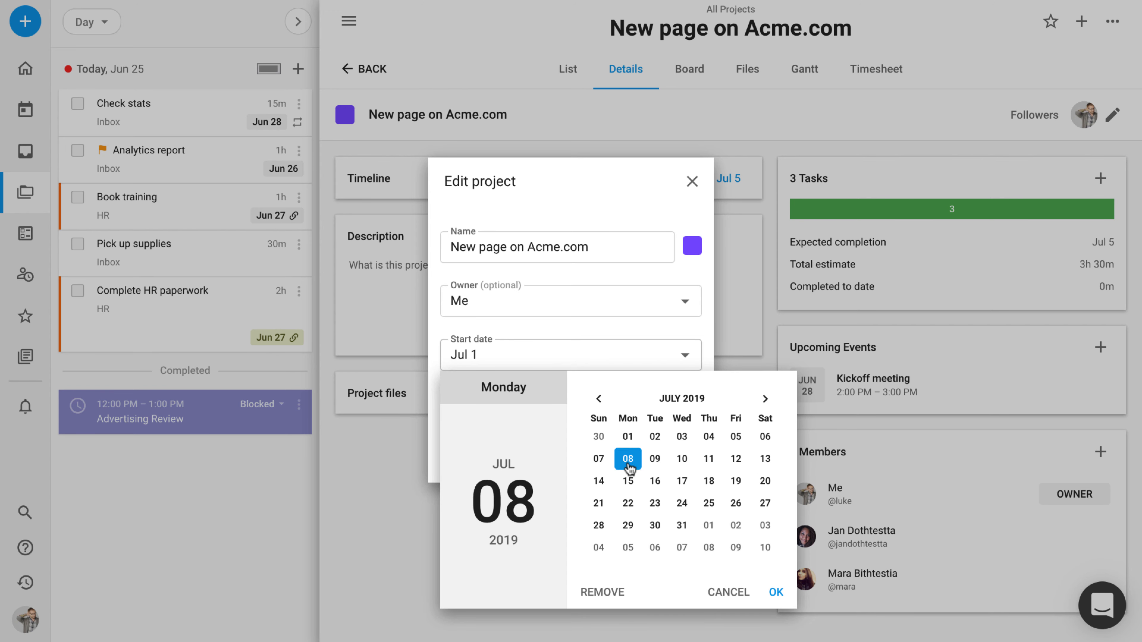
pyautogui.click(776, 592)
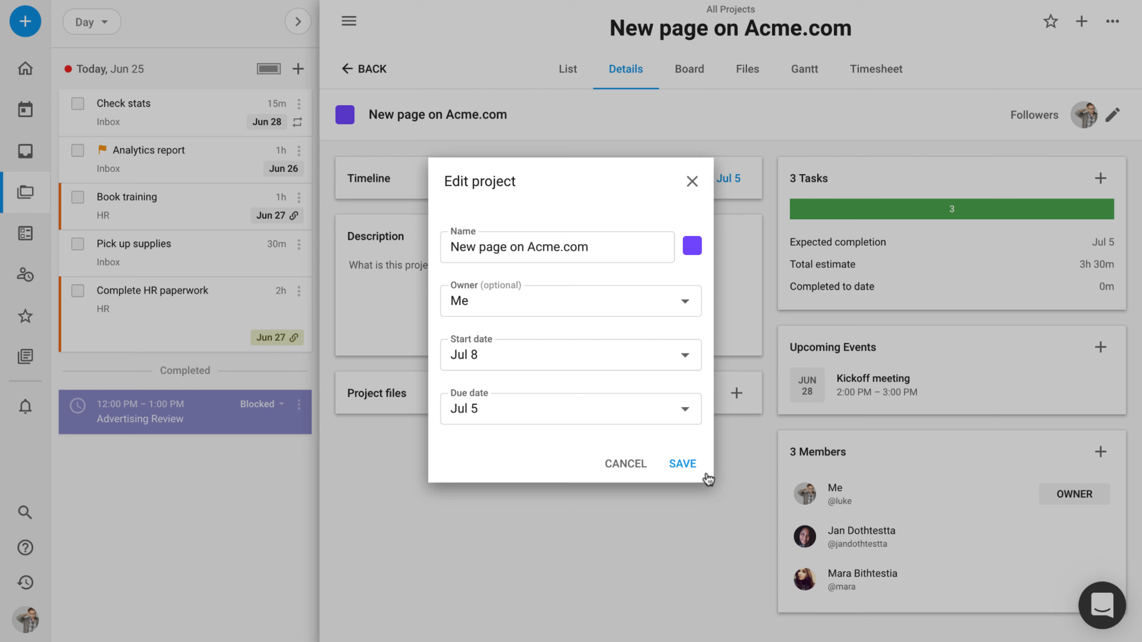
pyautogui.click(676, 414)
pyautogui.click(735, 245)
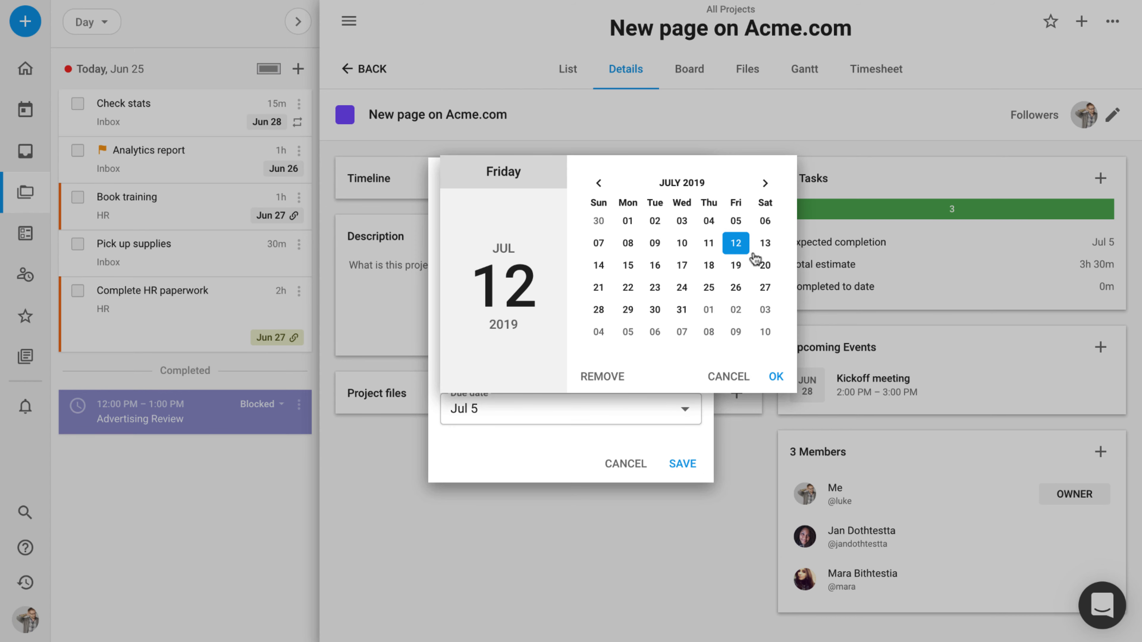
pyautogui.click(774, 378)
pyautogui.click(684, 465)
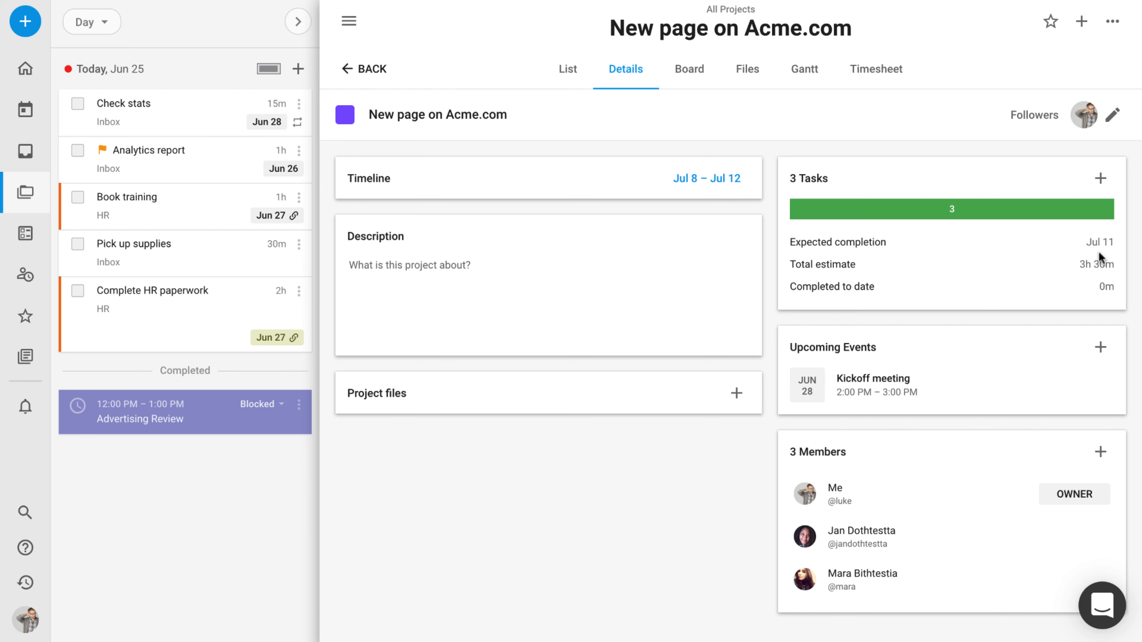
# Check the planned and start dates in the project's task list and briefly open the Kickoff meeting event
pyautogui.click(569, 78)
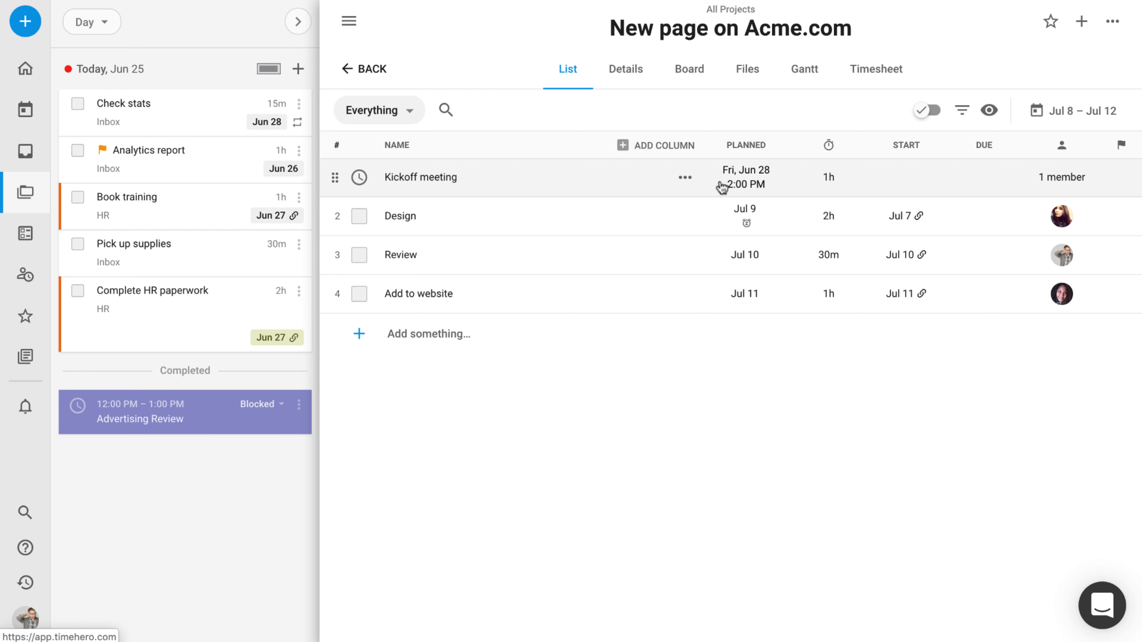
pyautogui.click(421, 180)
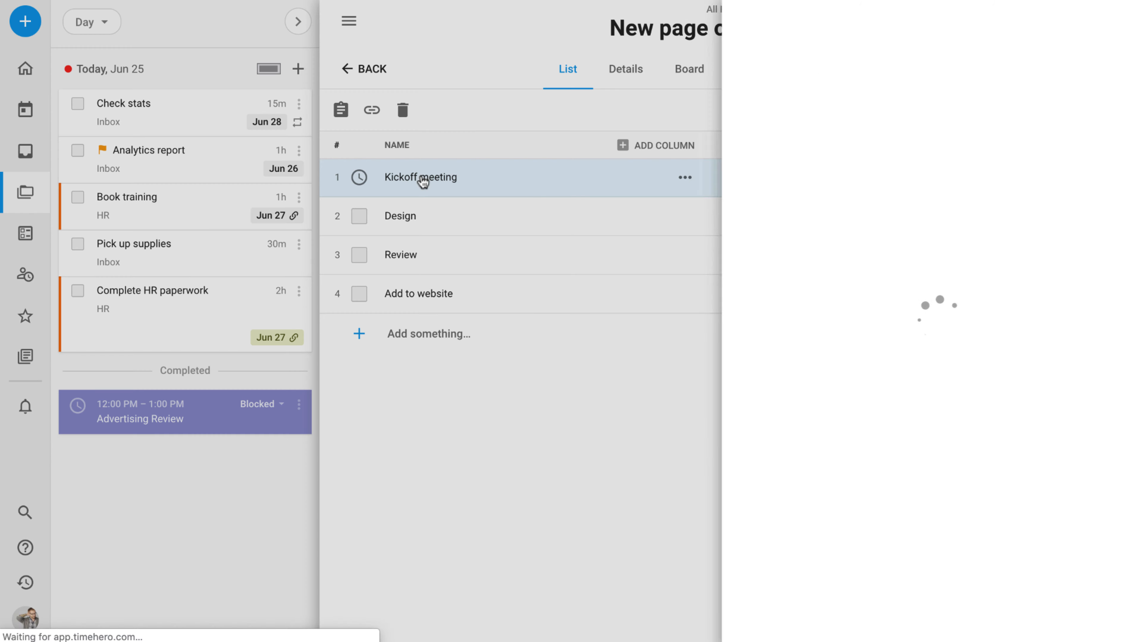
pyautogui.click(601, 382)
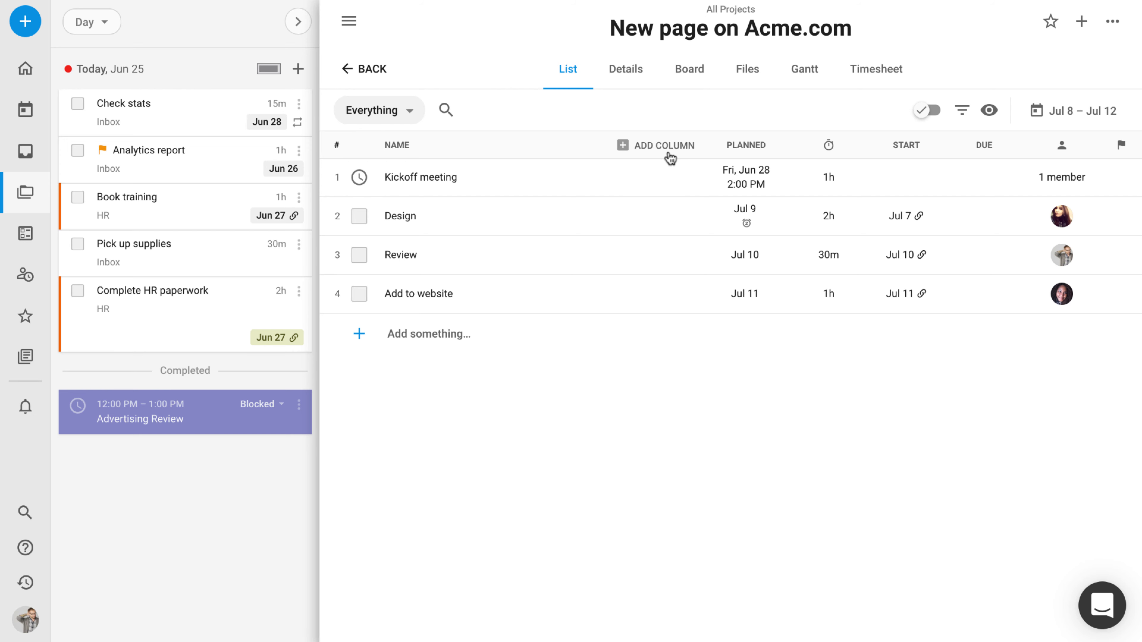
# Add a custom column named Status to the task list and set the Design task's value to "Draft 1"
pyautogui.click(675, 146)
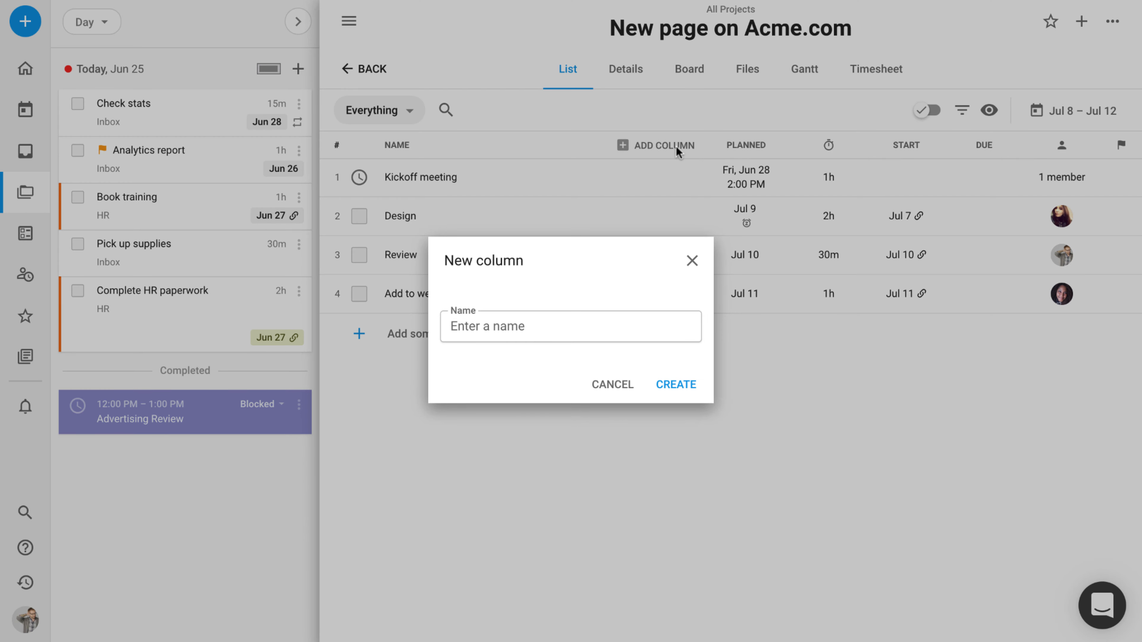
pyautogui.write('Status')
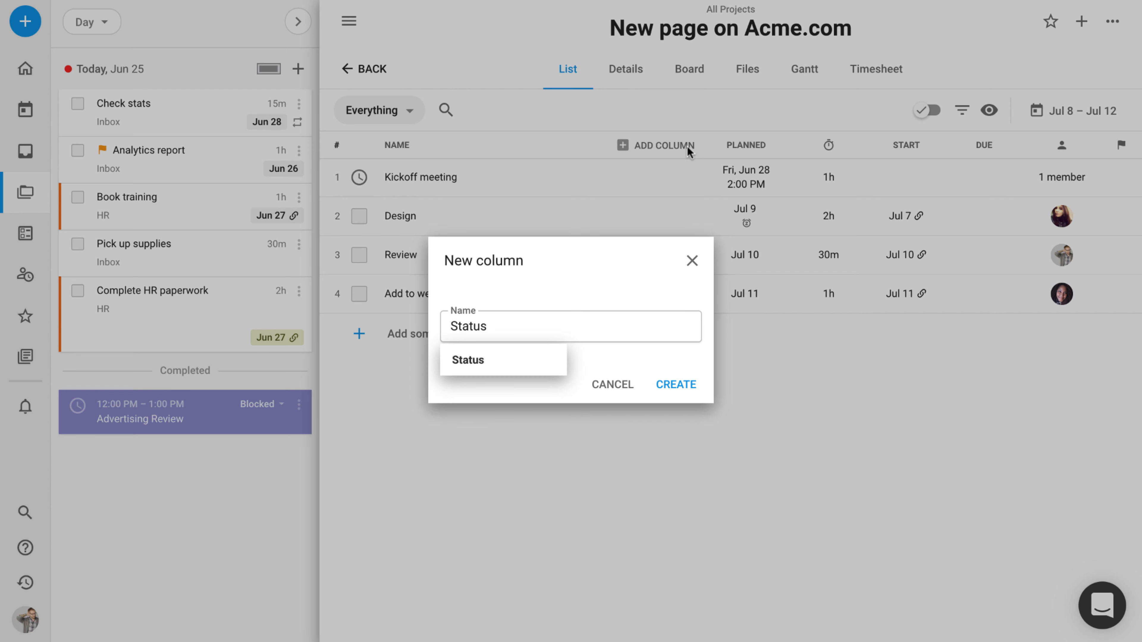
pyautogui.click(681, 386)
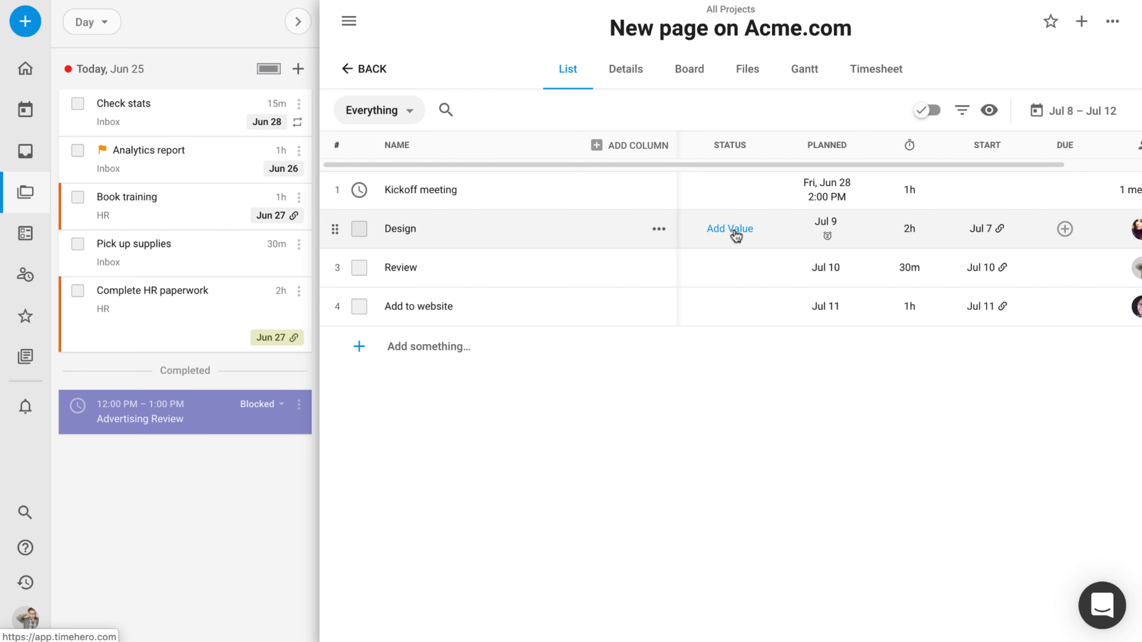
pyautogui.click(736, 233)
pyautogui.write('Draft 1')
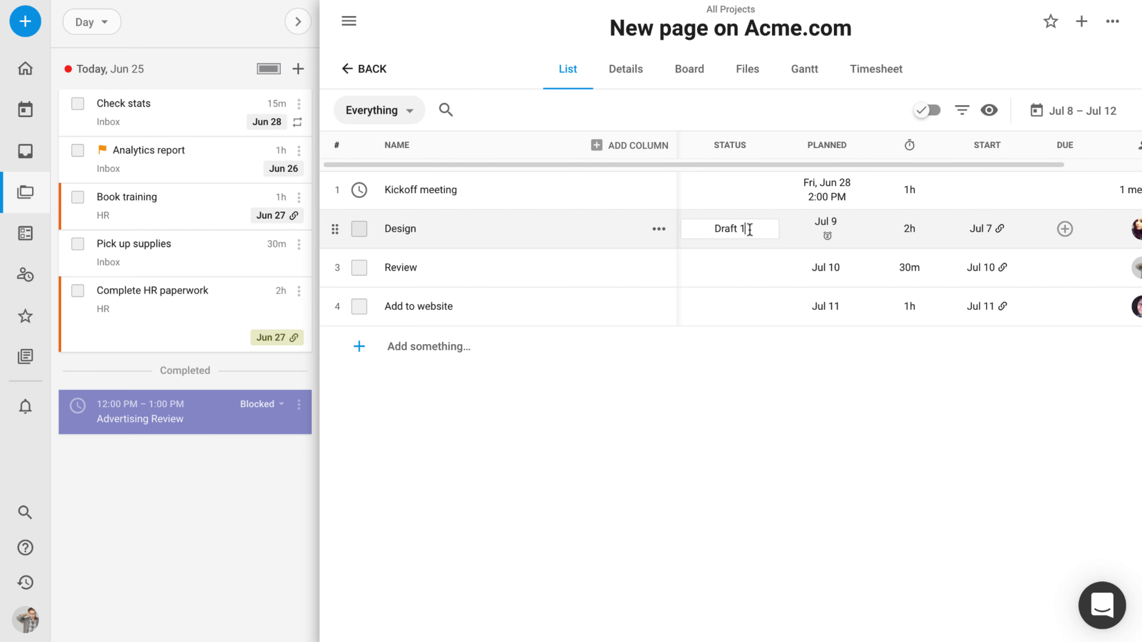
pyautogui.click(753, 399)
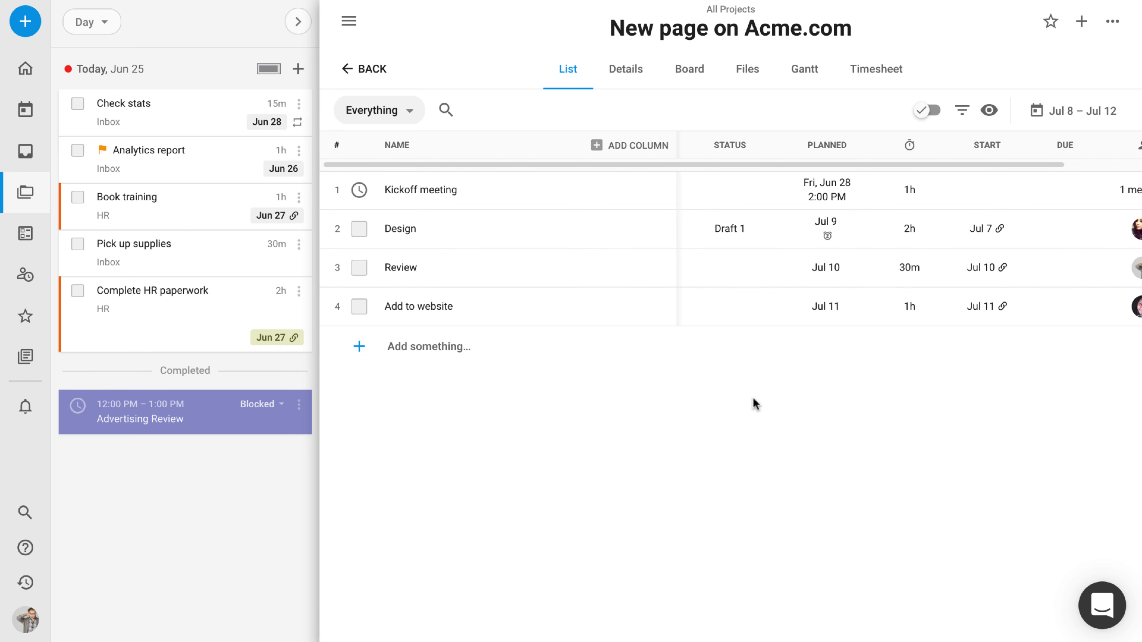
# View the project's tasks as a board grouped by assignee and regroup them by duration
pyautogui.click(696, 77)
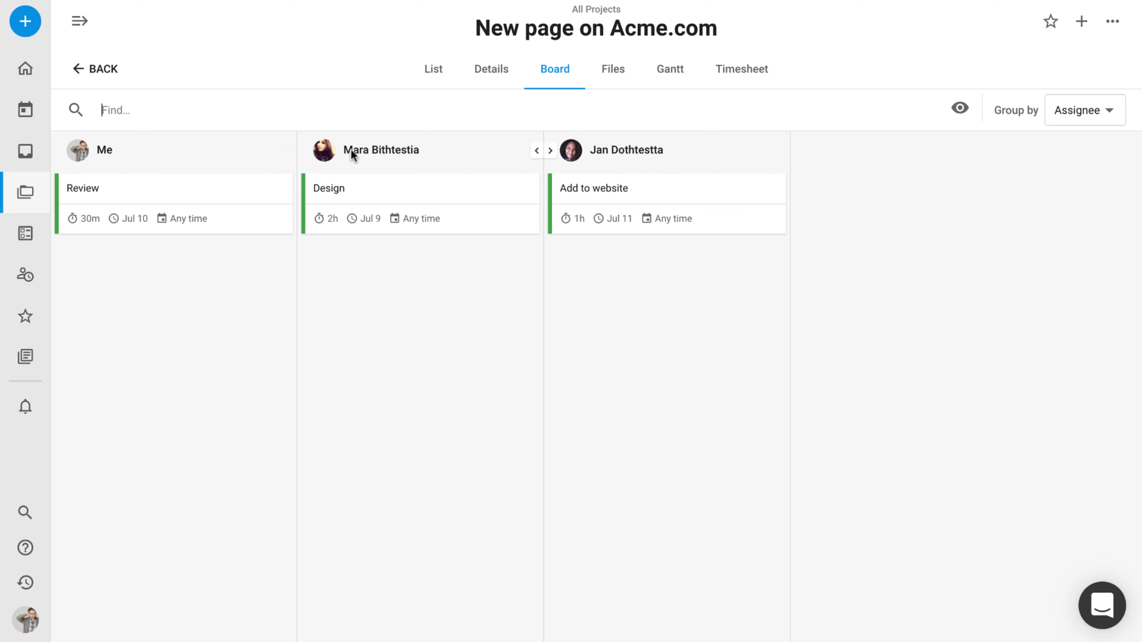
pyautogui.moveTo(648, 188)
pyautogui.mouseDown()
pyautogui.moveTo(484, 235)
pyautogui.moveTo(657, 183)
pyautogui.mouseUp()
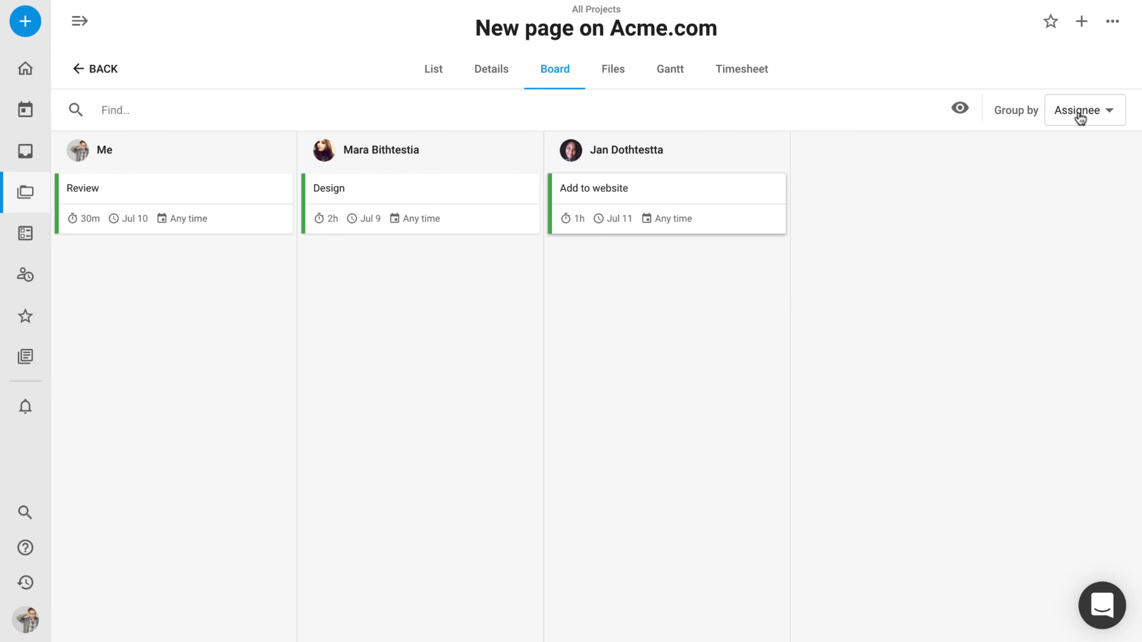
pyautogui.click(1107, 120)
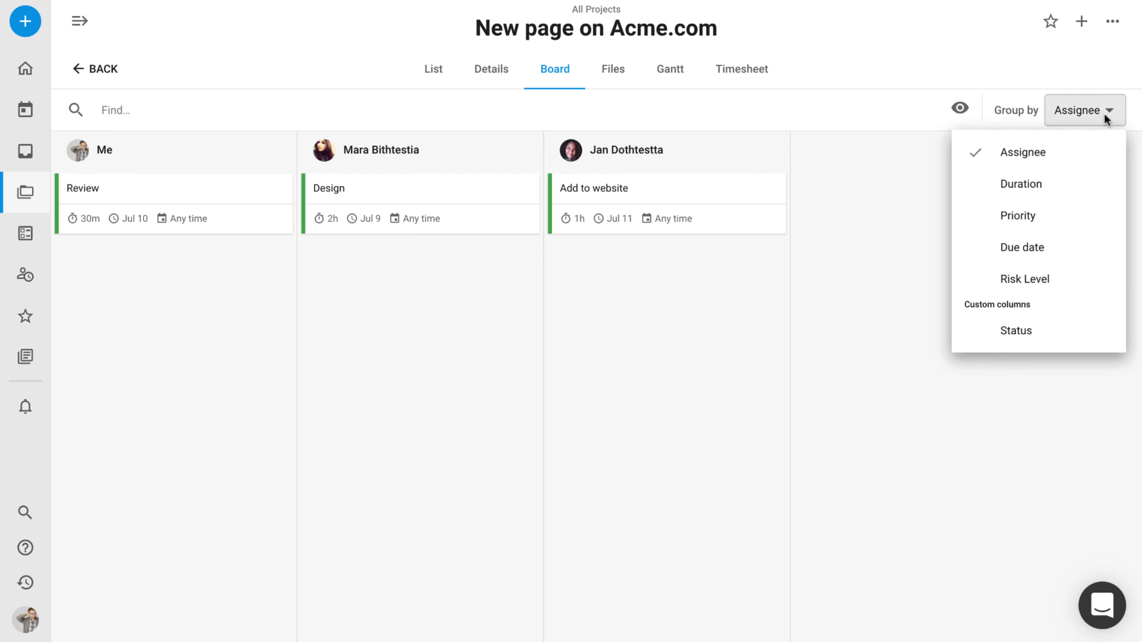
pyautogui.click(1091, 179)
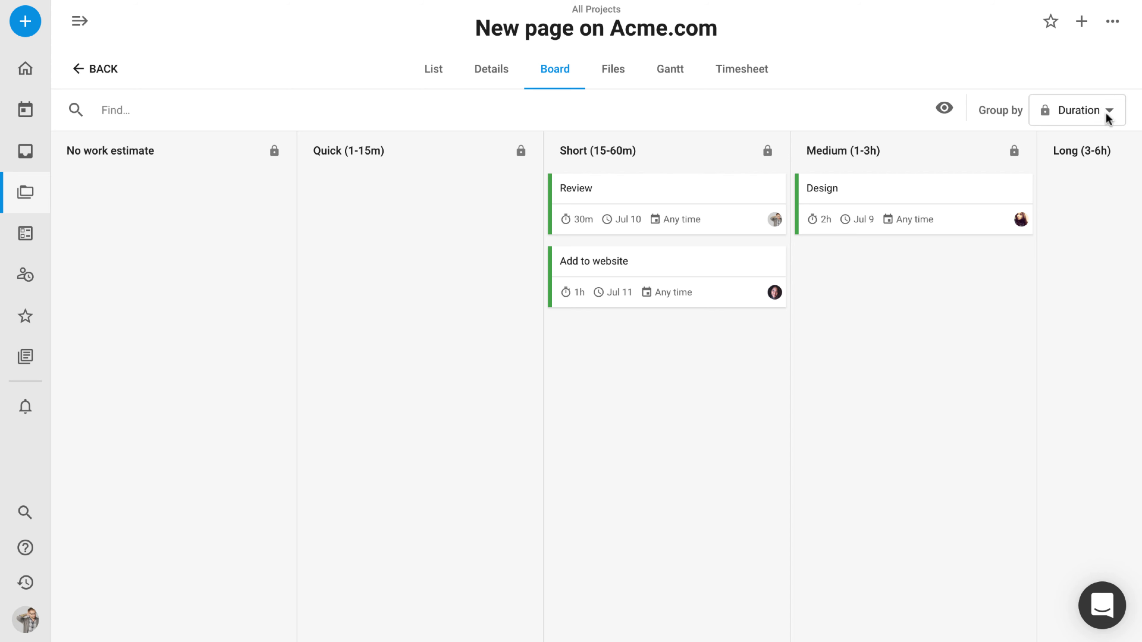
# Group the board by priority and move the Design task from Normal to High
pyautogui.click(1108, 119)
pyautogui.click(1085, 210)
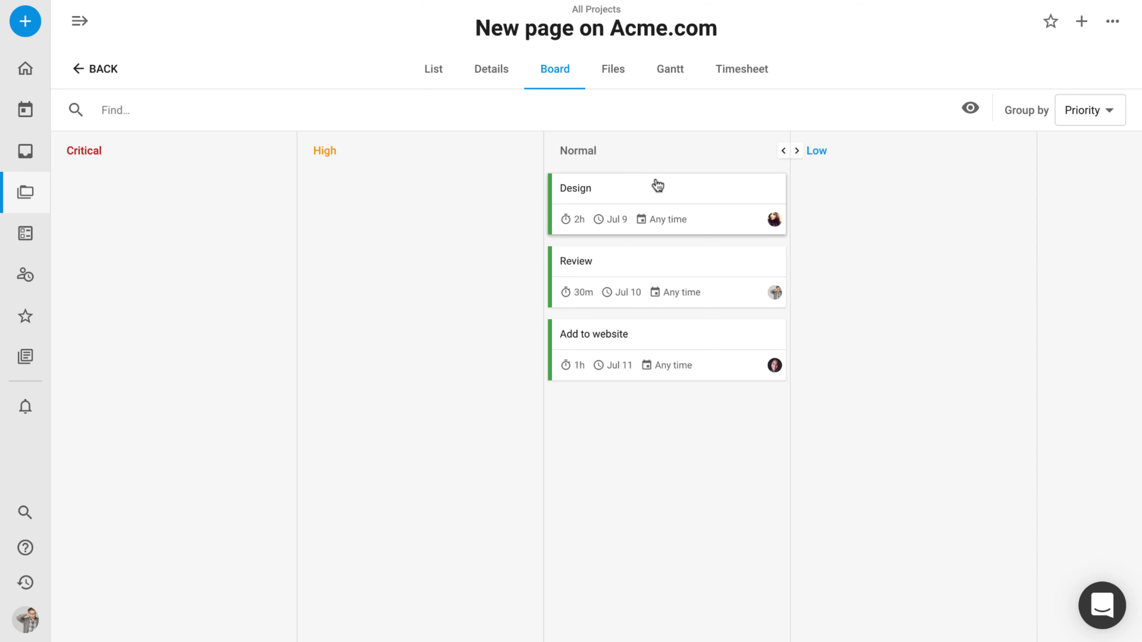
pyautogui.moveTo(666, 196); pyautogui.dragTo(414, 215)
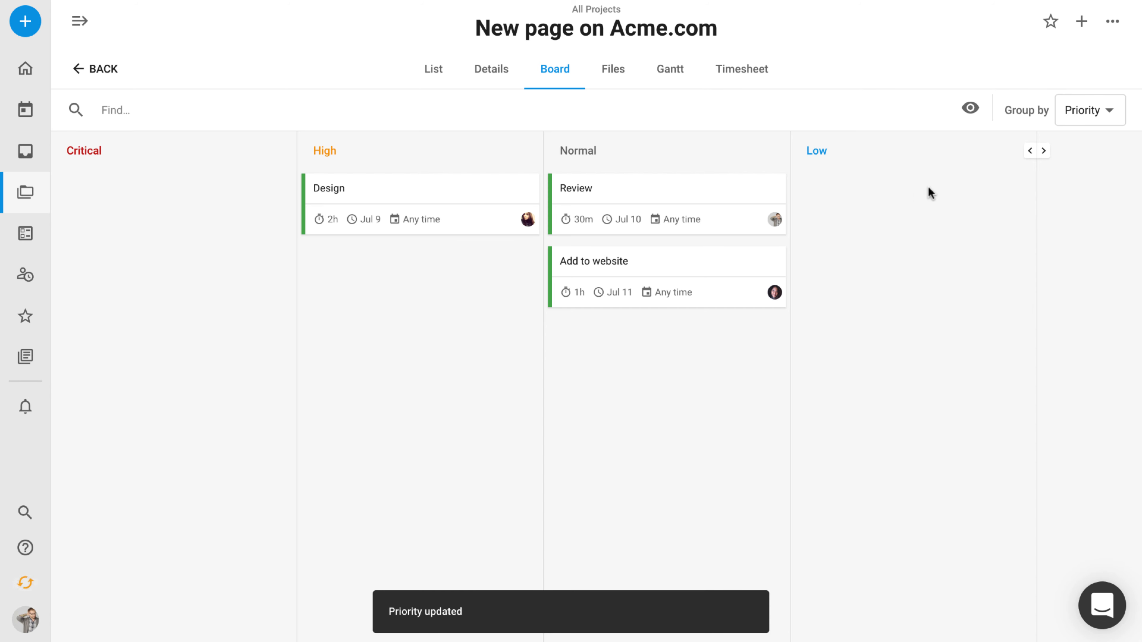
# View the board's tasks grouped by due date and by risk level
pyautogui.click(1112, 116)
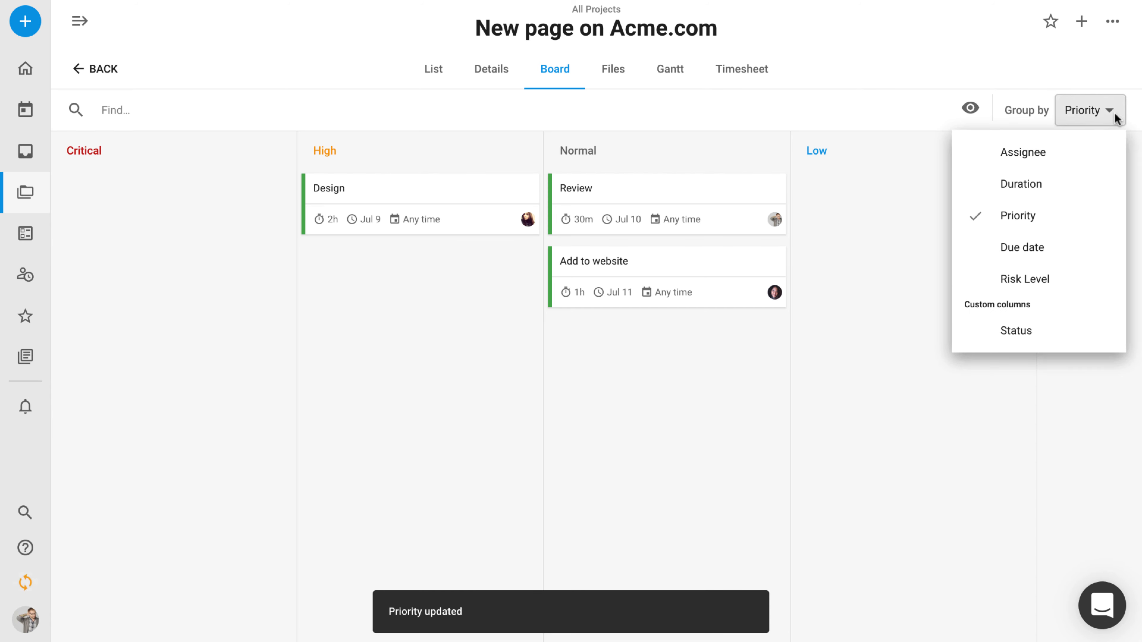
pyautogui.click(1102, 256)
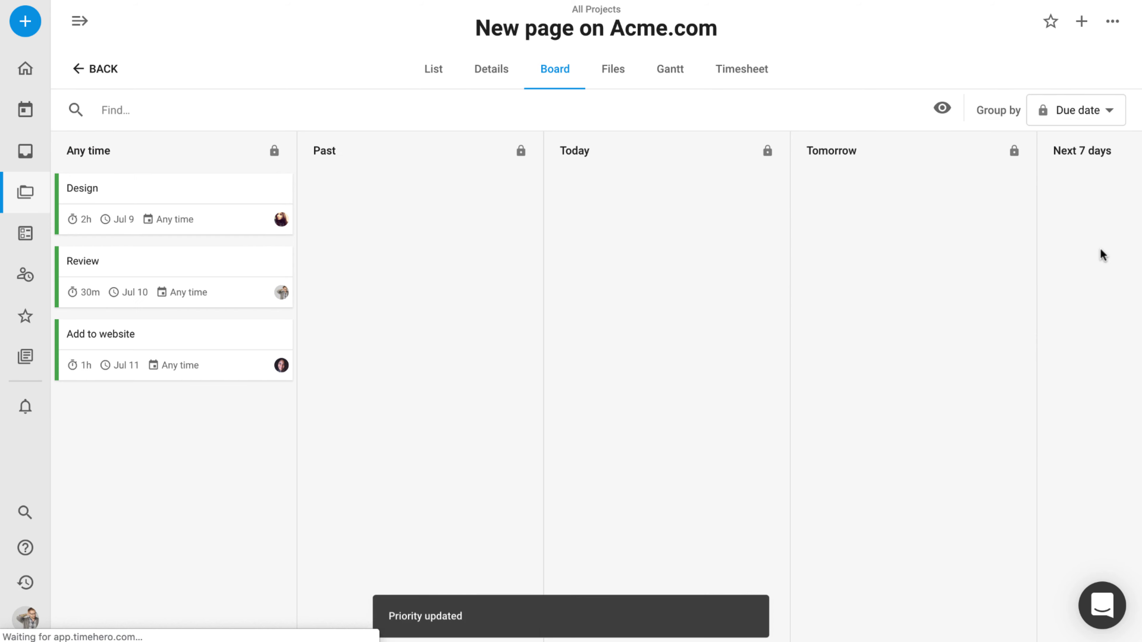
pyautogui.click(1101, 110)
pyautogui.click(1081, 273)
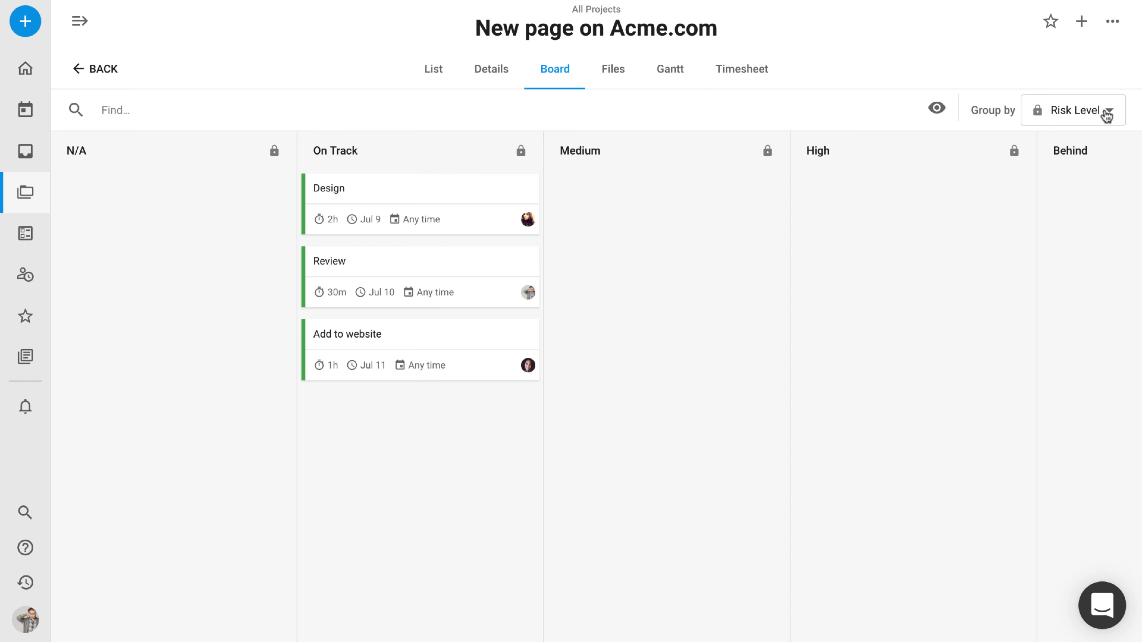
# Group the board by the custom Status column and move the Review task into "Draft 1"
pyautogui.click(1106, 112)
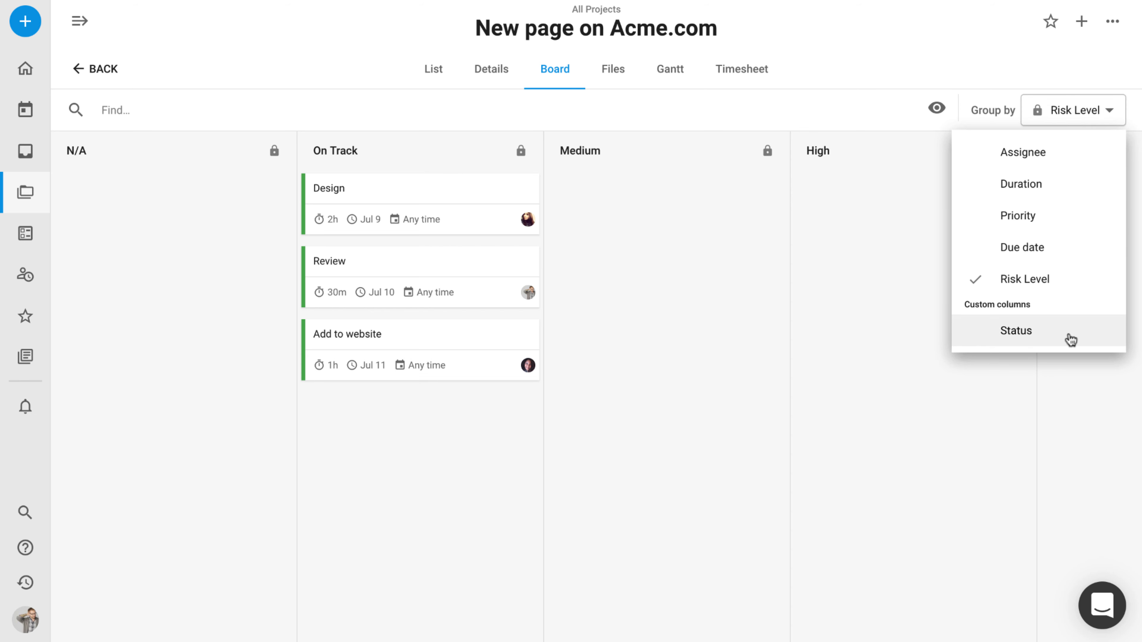
pyautogui.click(1072, 340)
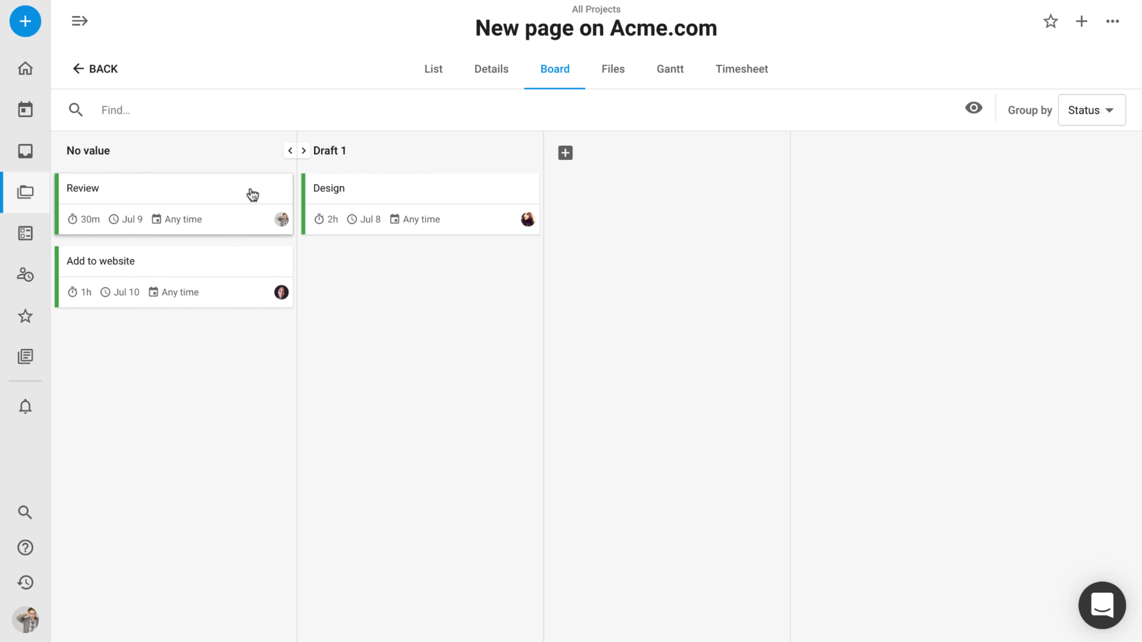
pyautogui.click(242, 198)
pyautogui.moveTo(241, 198); pyautogui.dragTo(484, 278)
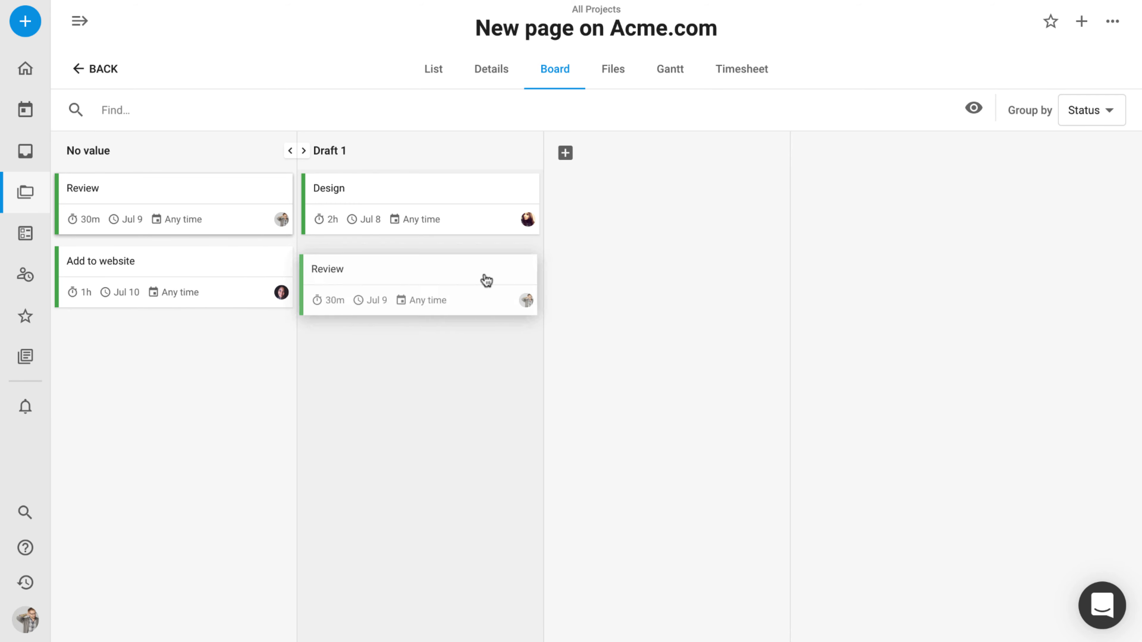
pyautogui.click(429, 199)
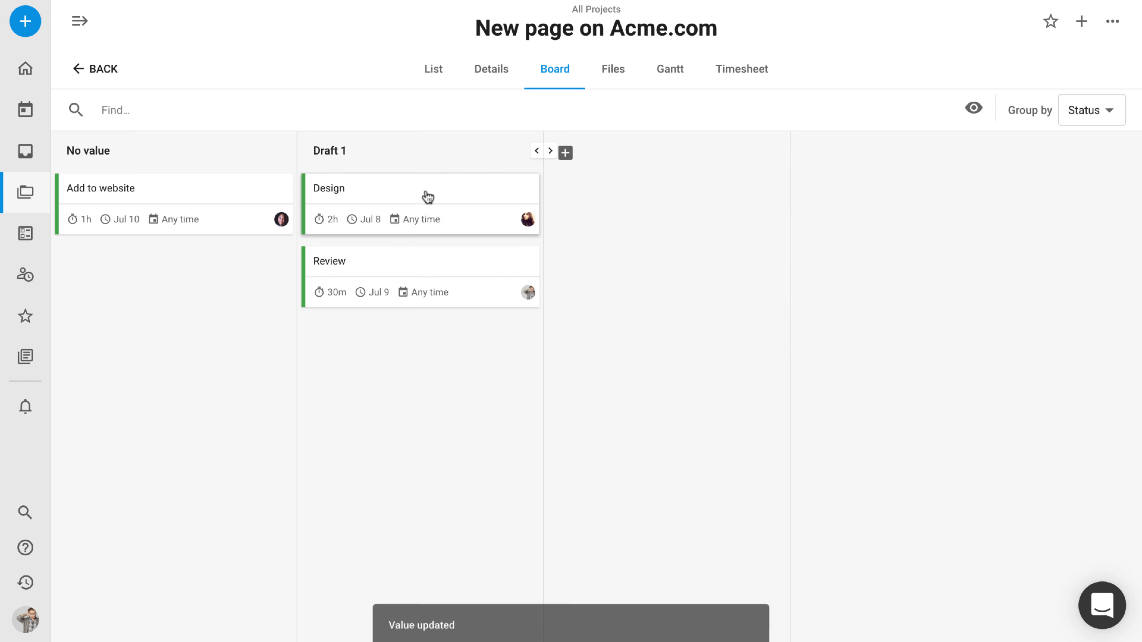
# Add a "Draft 2" status column to the board and move the Design task into it
pyautogui.click(570, 157)
pyautogui.write('Draft 2')
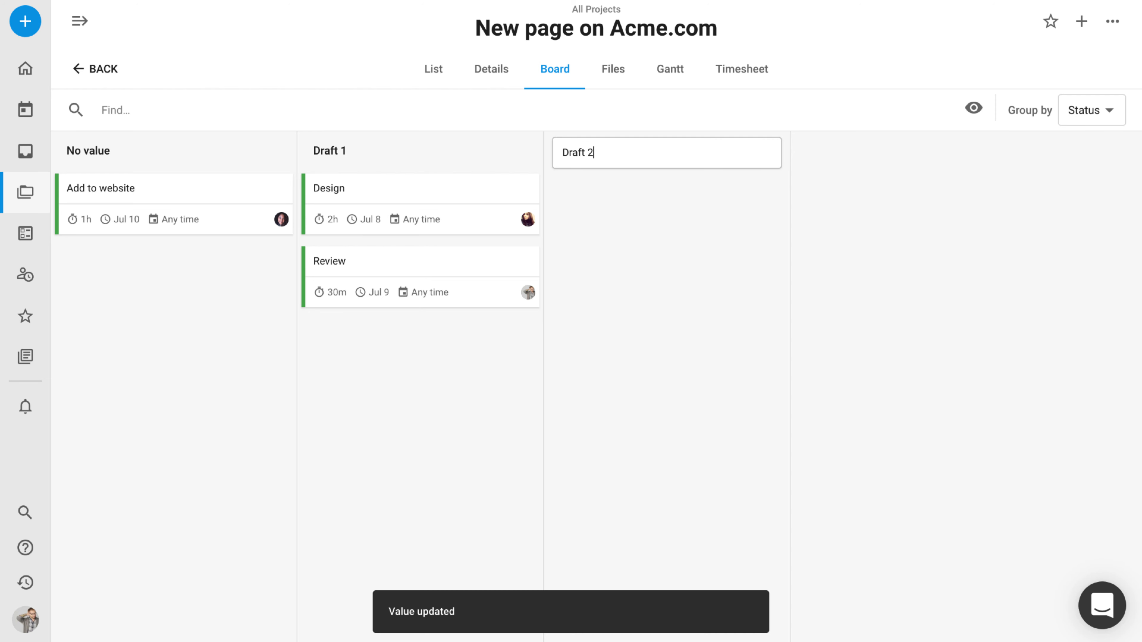
pyautogui.press('Return')
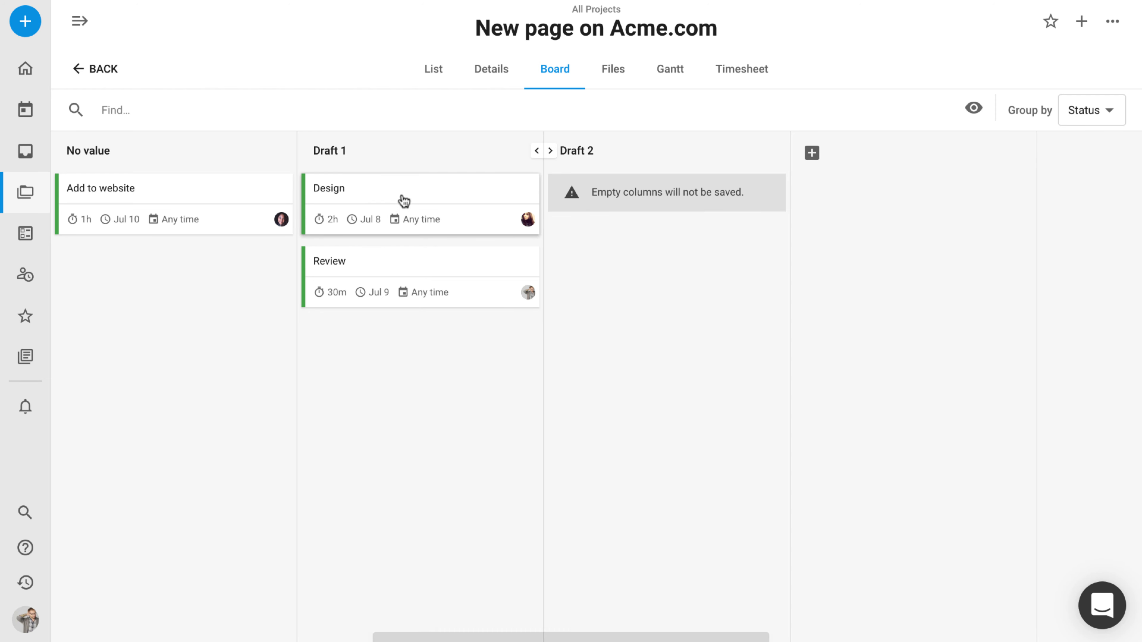
pyautogui.moveTo(403, 201); pyautogui.dragTo(663, 289)
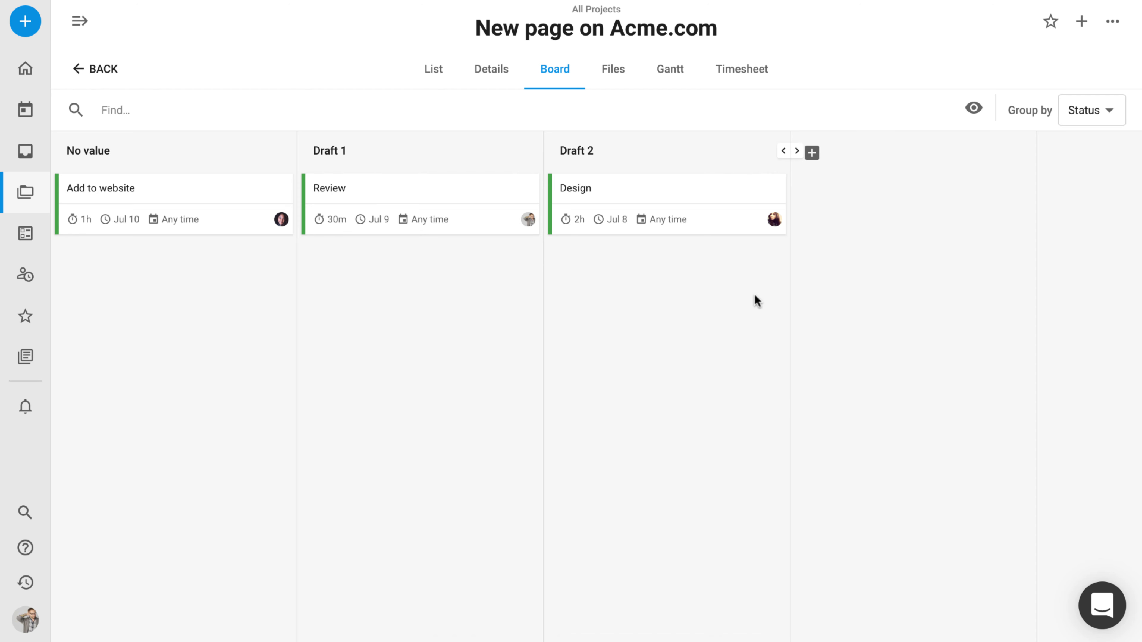
# View the project's files and examine its Gantt timeline from the kickoff meeting through the Add to website task
pyautogui.click(611, 83)
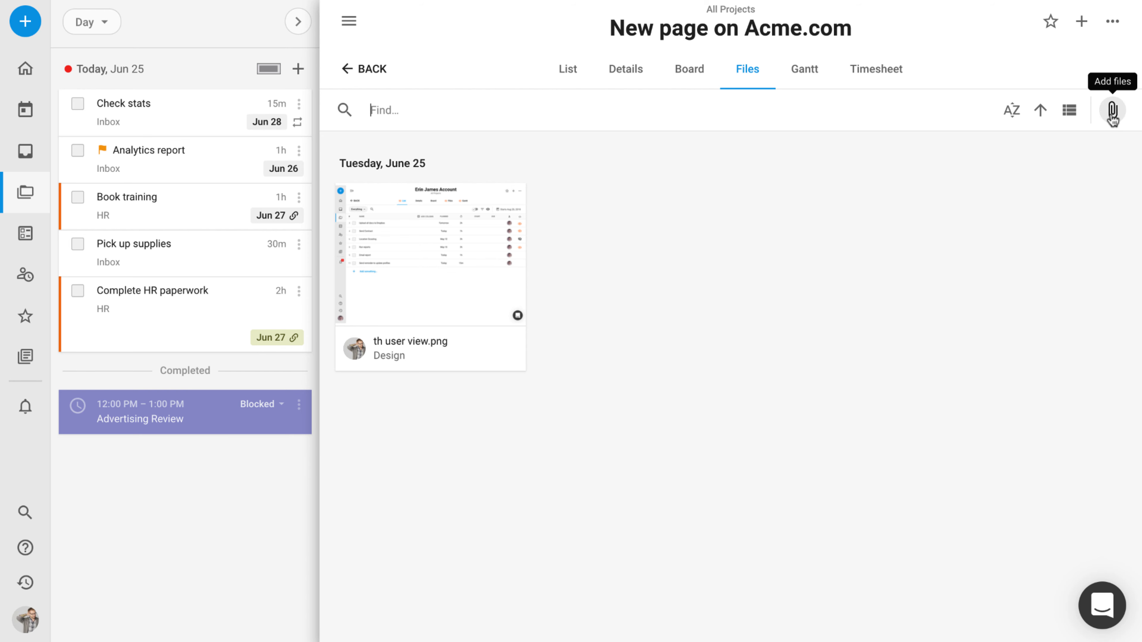
pyautogui.click(805, 79)
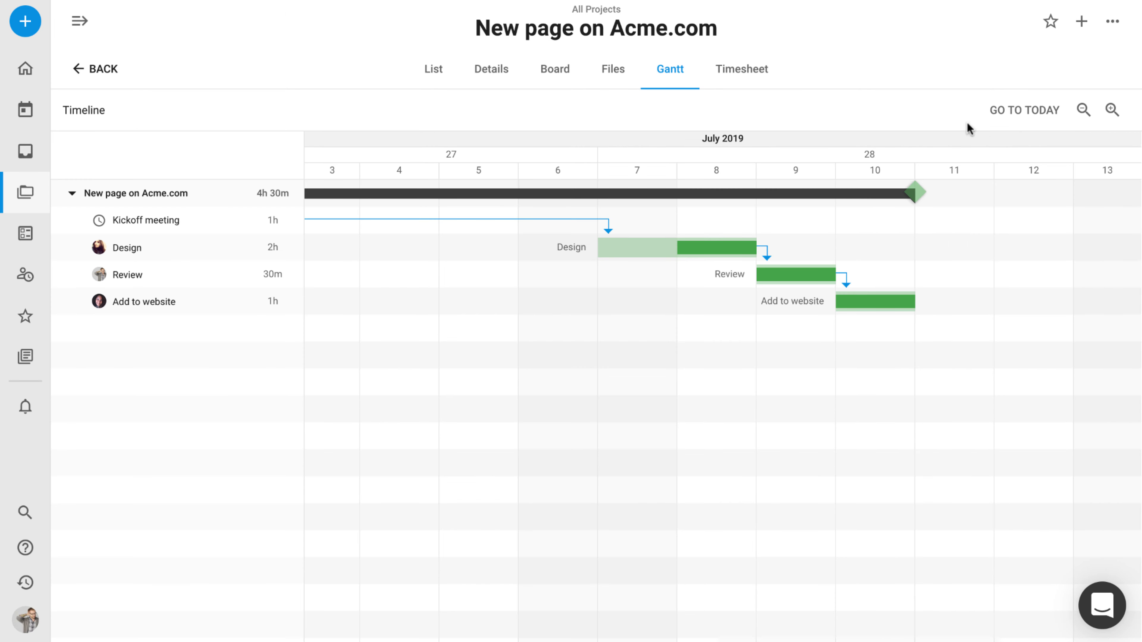
pyautogui.click(1083, 110)
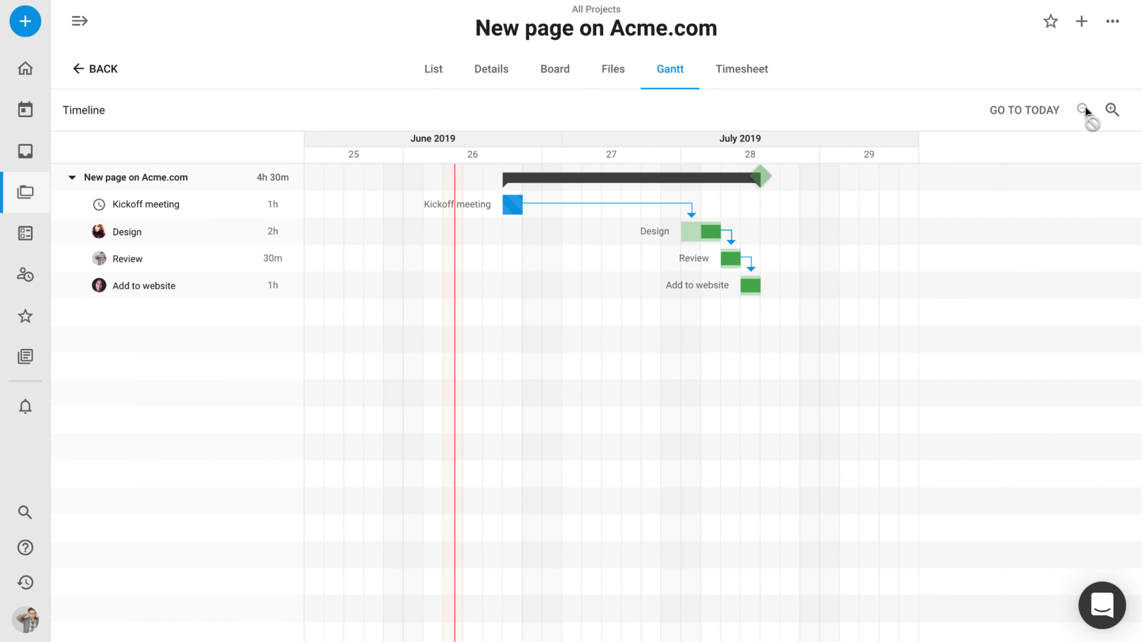
pyautogui.click(1112, 110)
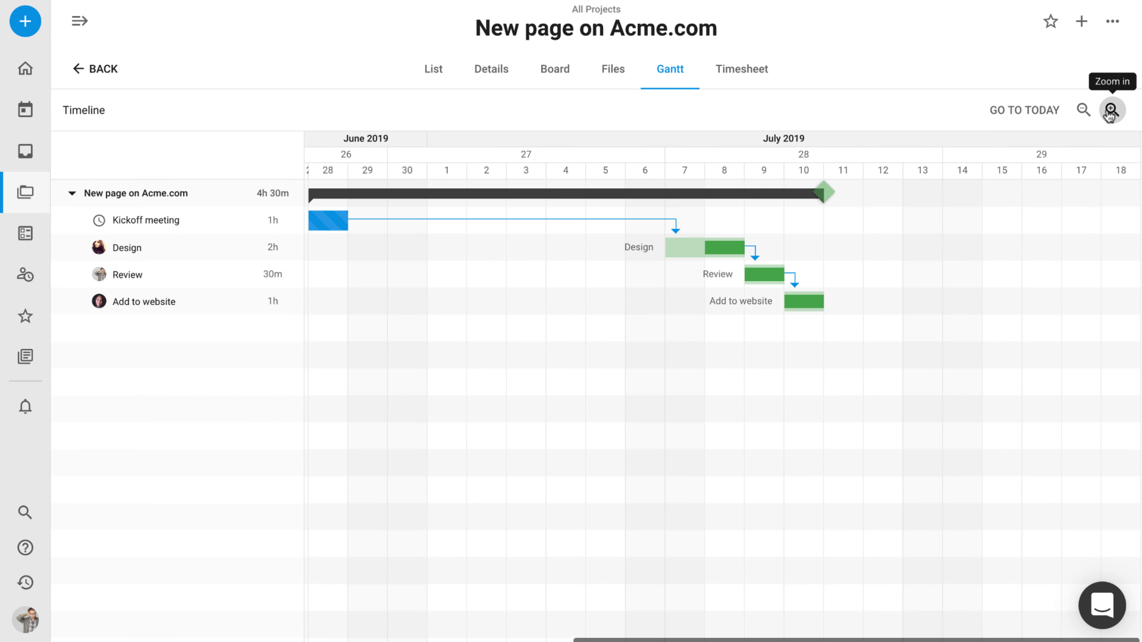
pyautogui.hscroll(-3, 787, 372)
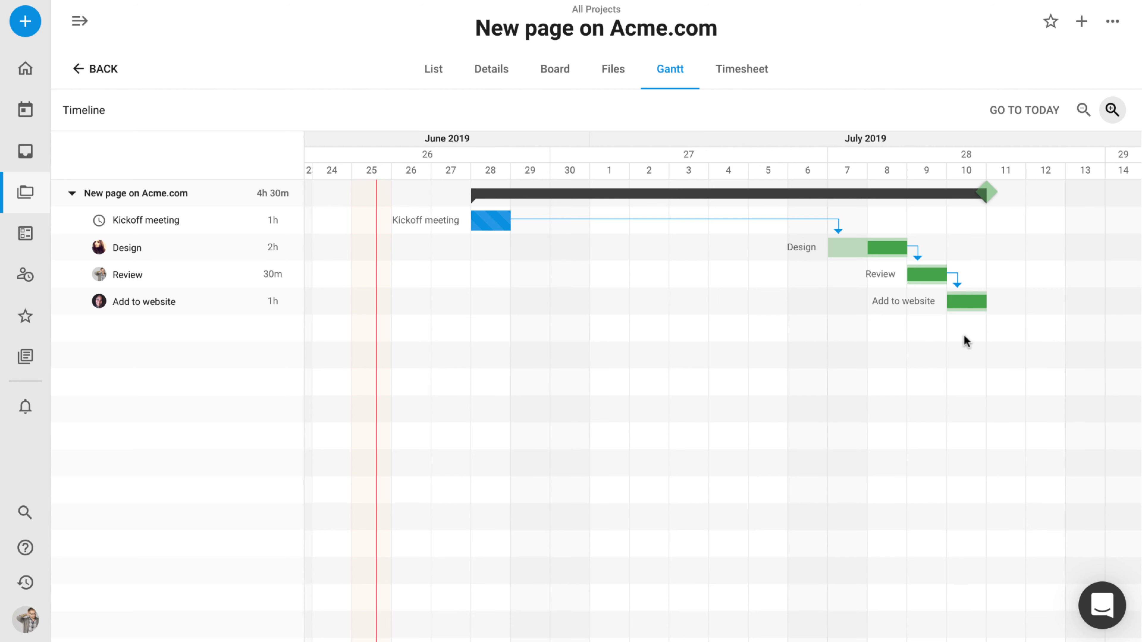
# View the project's timesheet, switching grouping by user on and back off
pyautogui.click(754, 80)
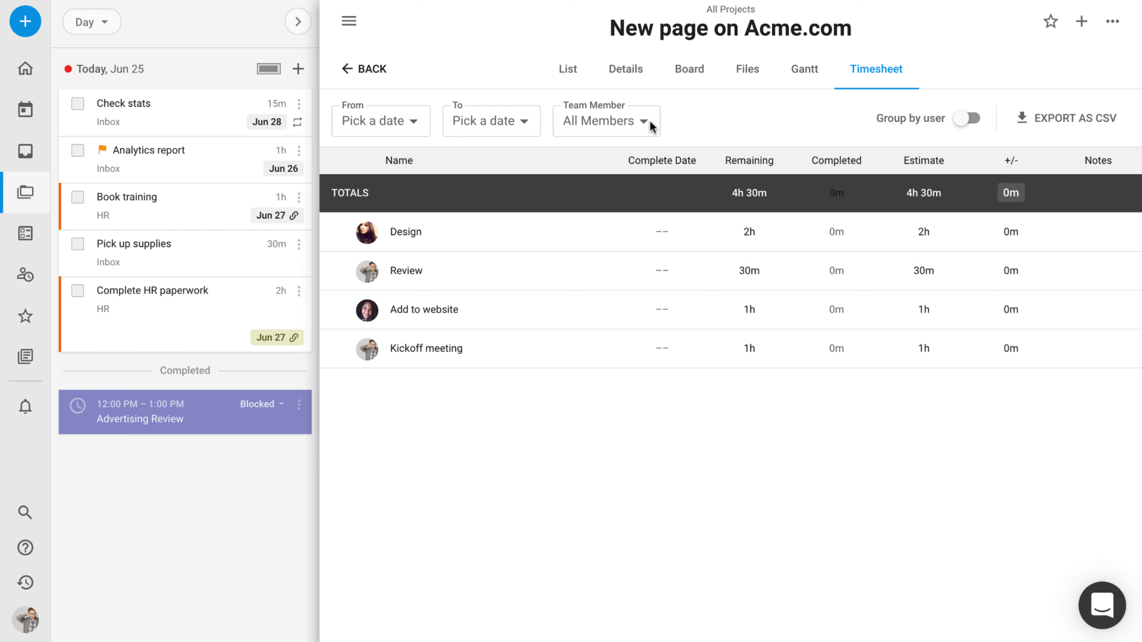
pyautogui.click(966, 118)
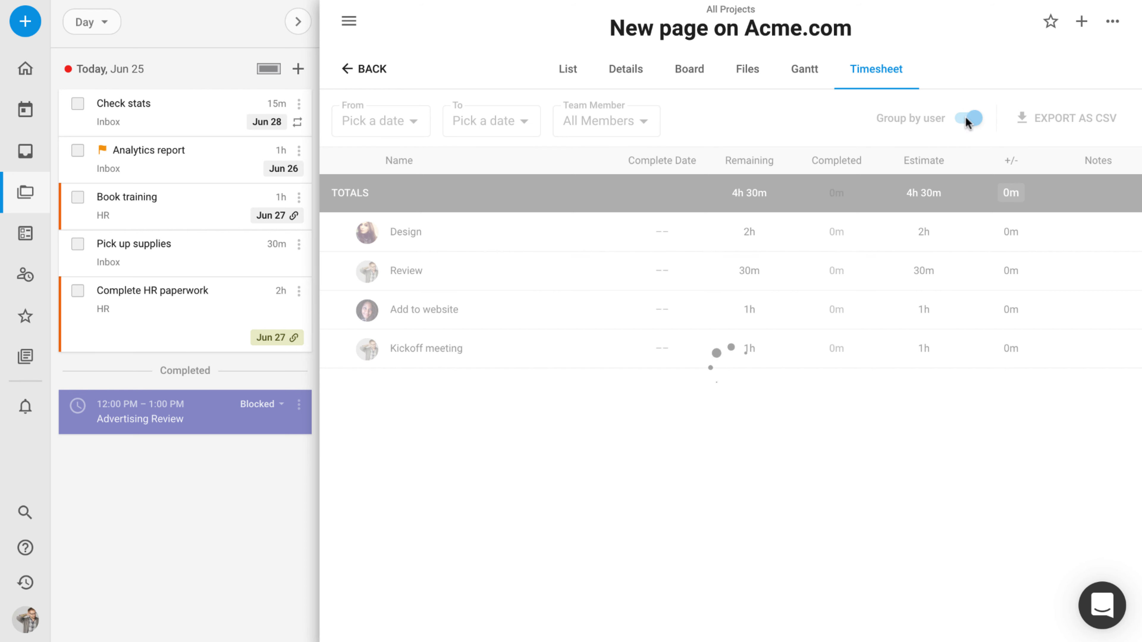
pyautogui.click(967, 121)
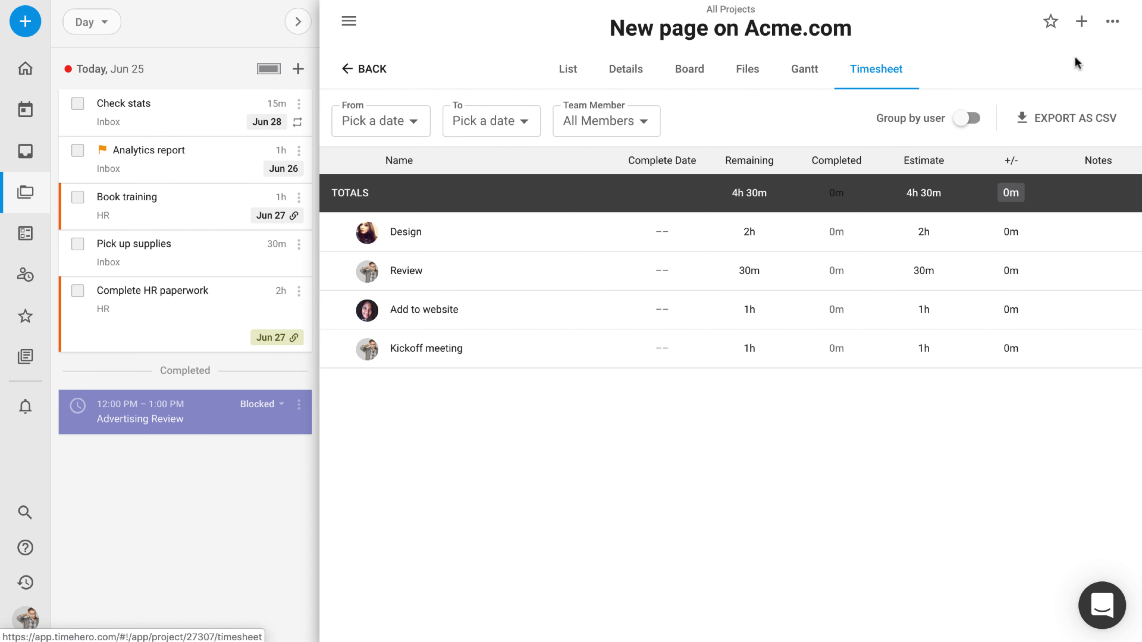
# Star the "New page on Acme.com" project and reopen it from the starred projects list
pyautogui.click(1052, 26)
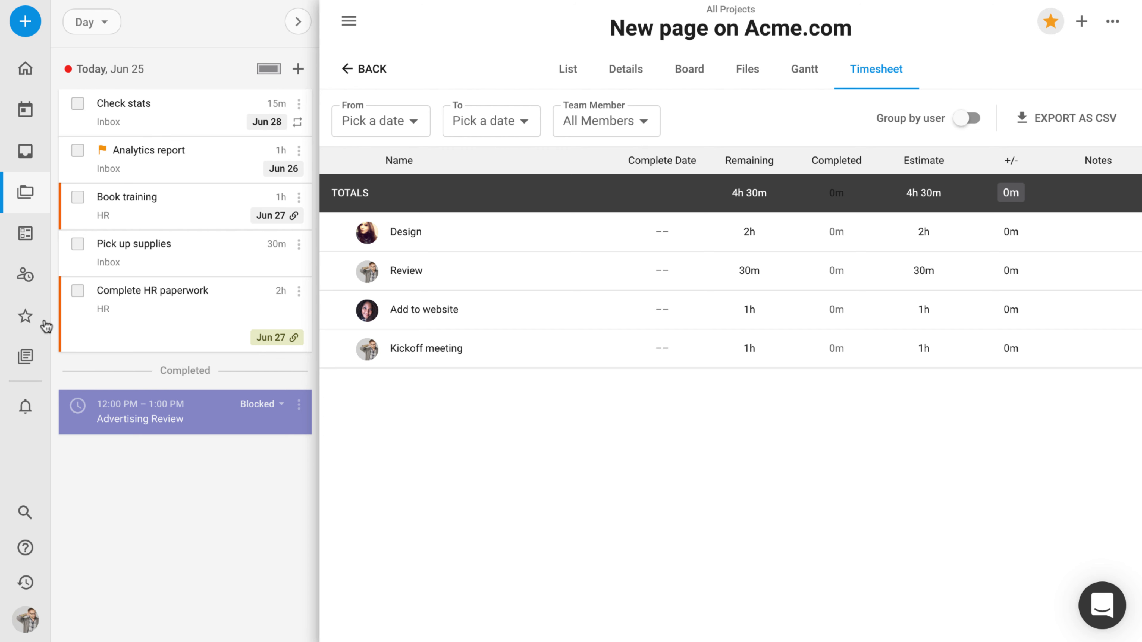
pyautogui.click(25, 317)
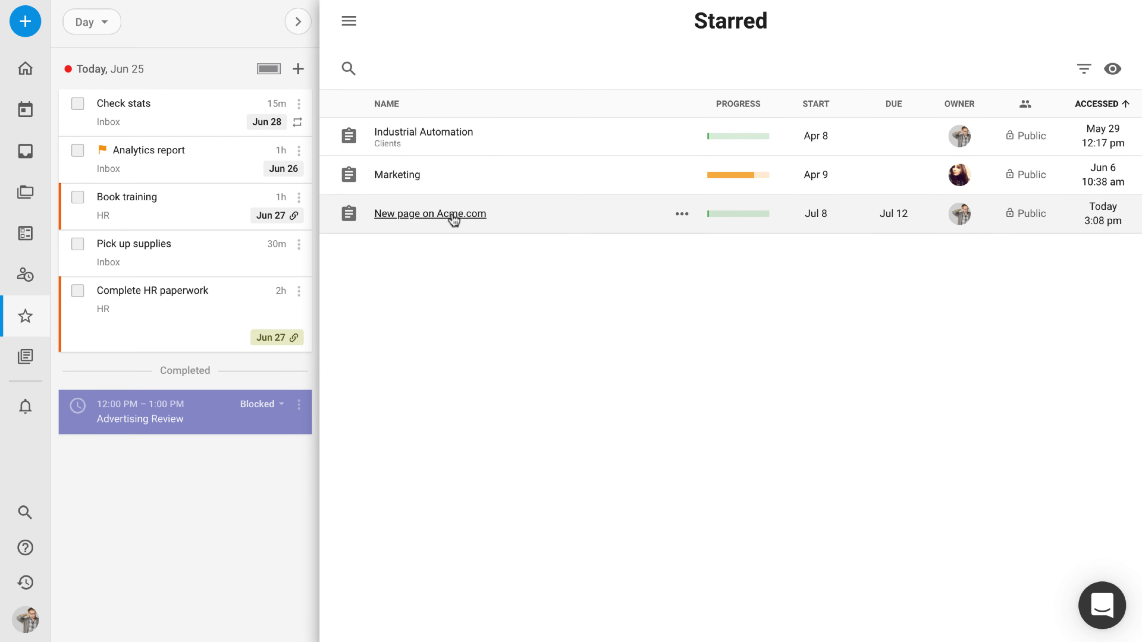
pyautogui.moveTo(733, 212)
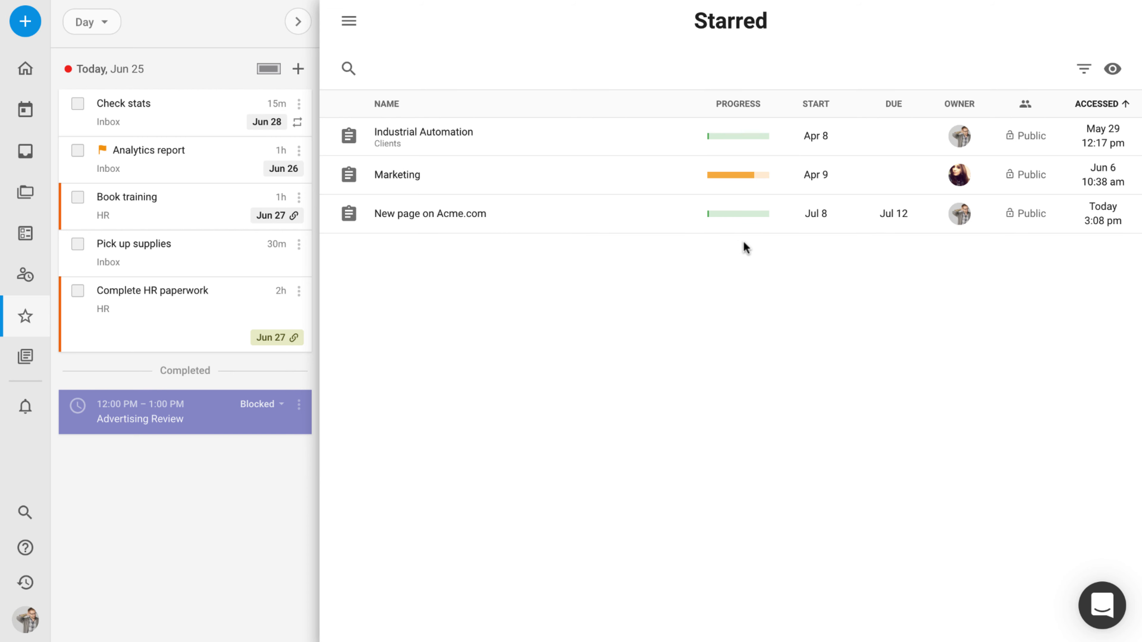
pyautogui.moveTo(740, 175)
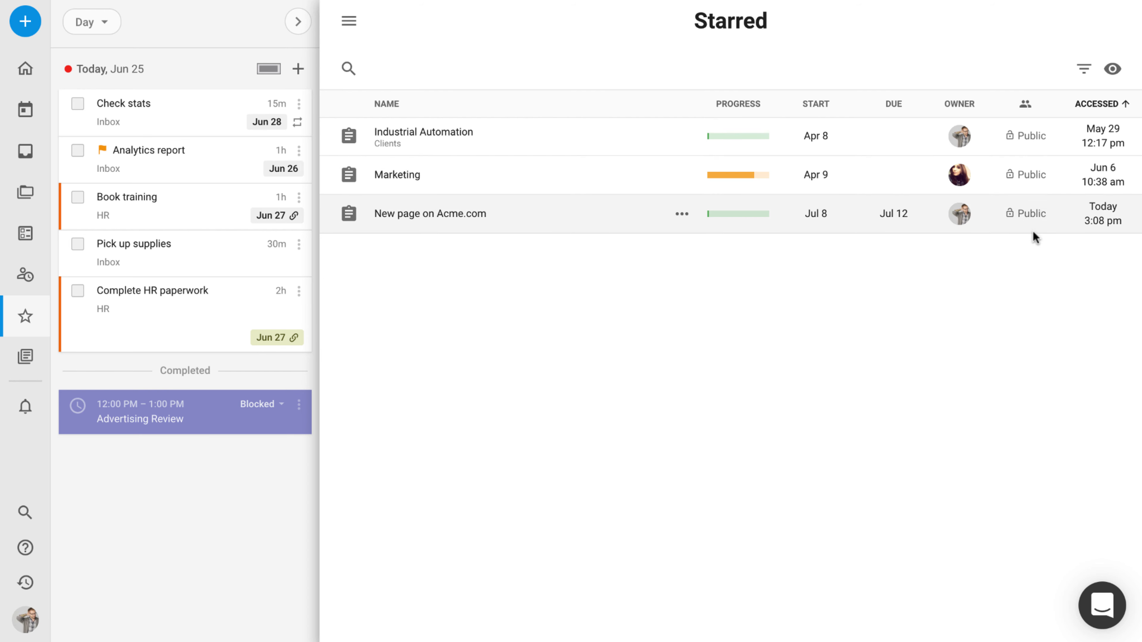
pyautogui.click(459, 215)
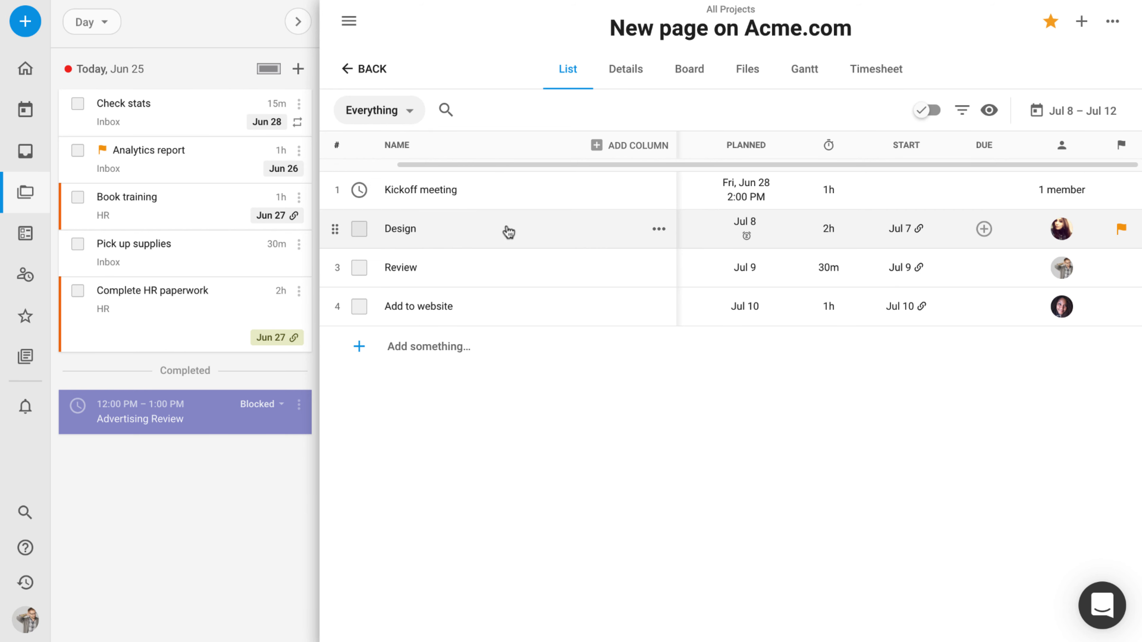